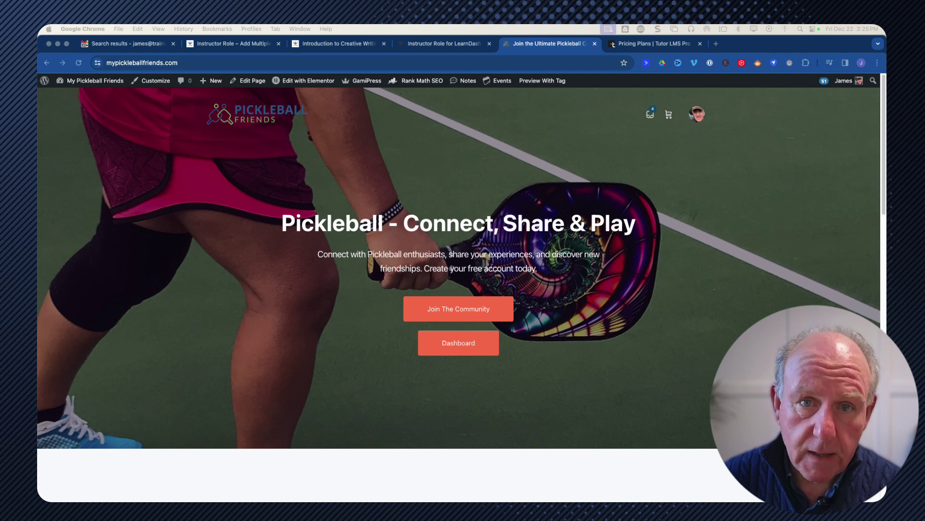
- Open the Tutor LMS add-ons page in the My Pickleball Friends WordPress dashboard
click(84, 84)
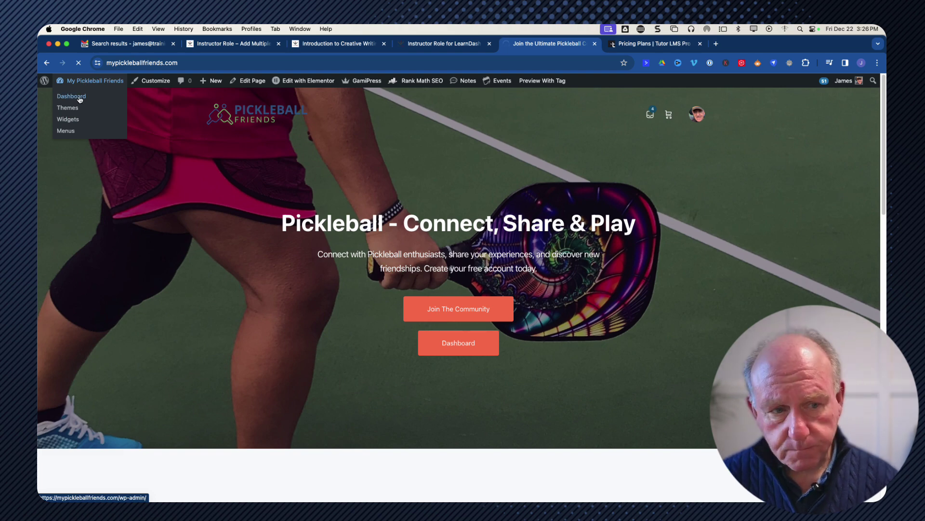
click(80, 98)
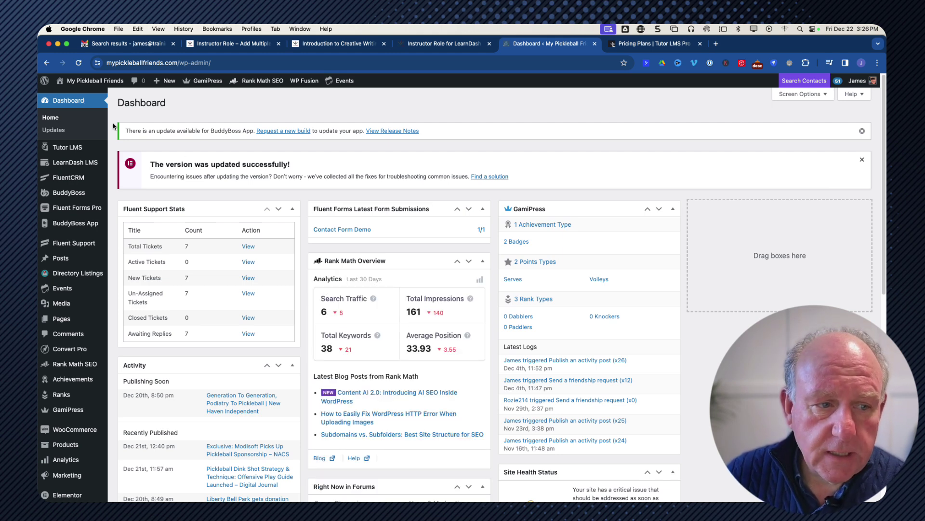
scroll(108, 126, down, 1)
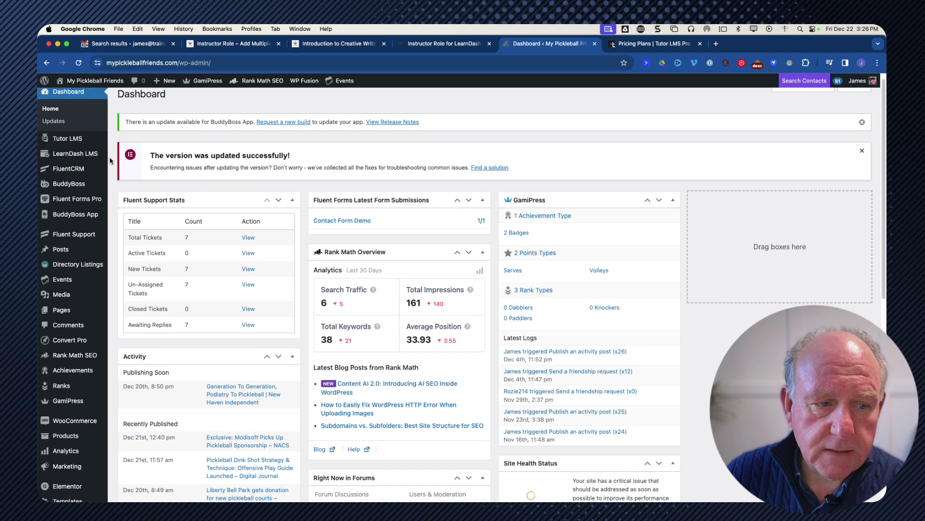
scroll(110, 161, down, 3)
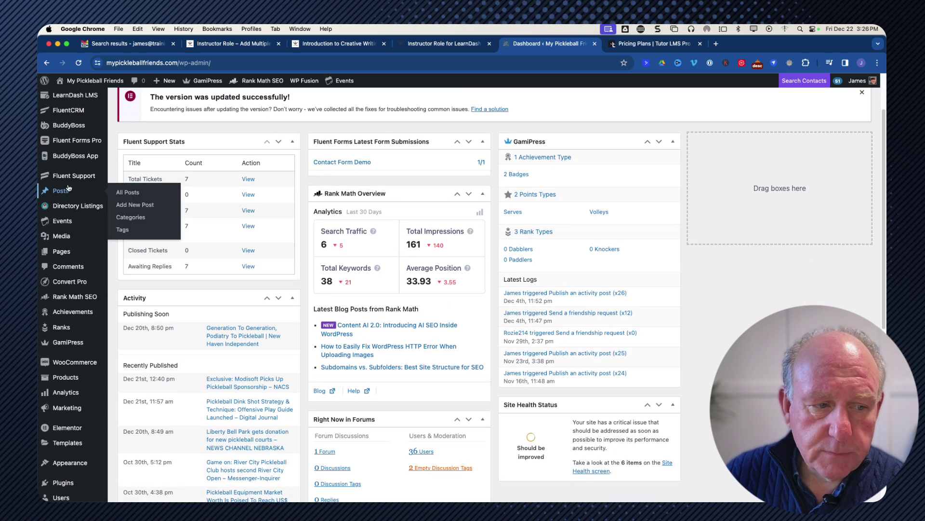
scroll(66, 169, up, 2)
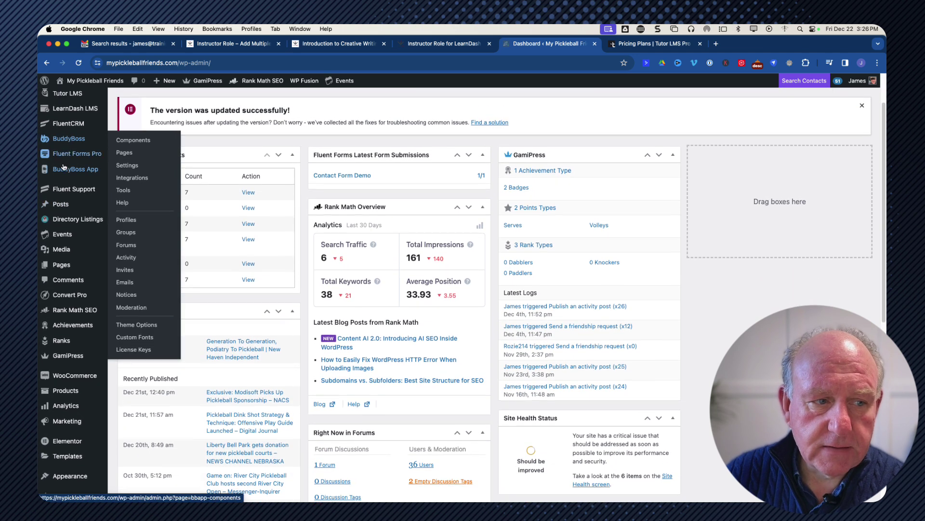
mouse_move(70, 134)
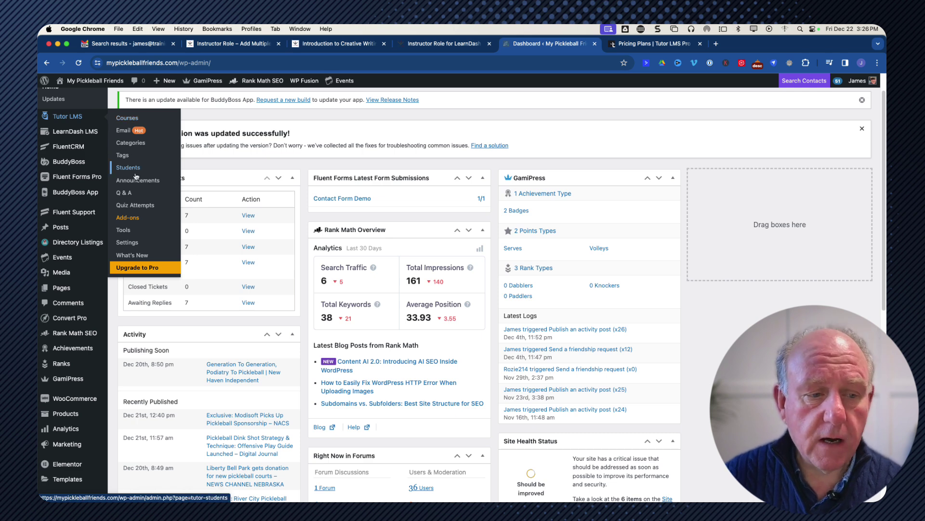
click(121, 218)
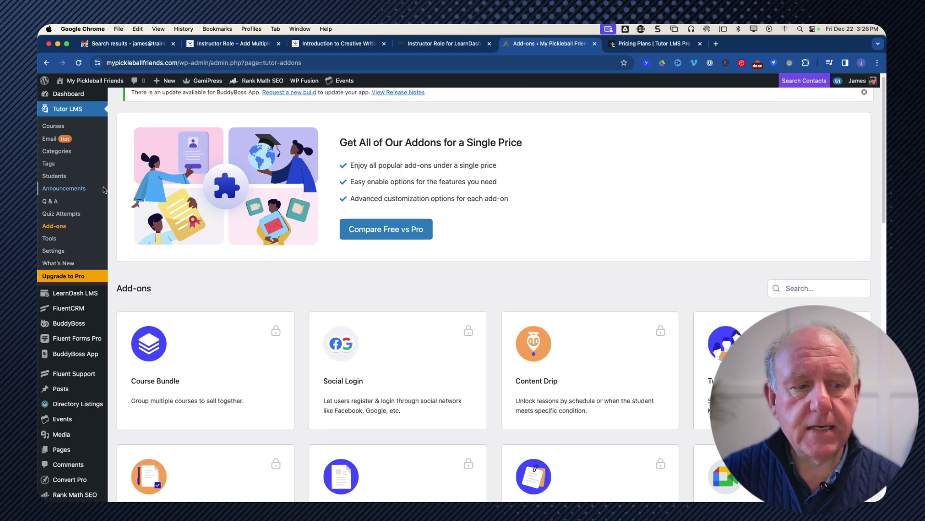
- Look over the first rows of Tutor LMS add-ons, paying attention to the Tutor Multi Instructors add-on
scroll(149, 80, down, 1)
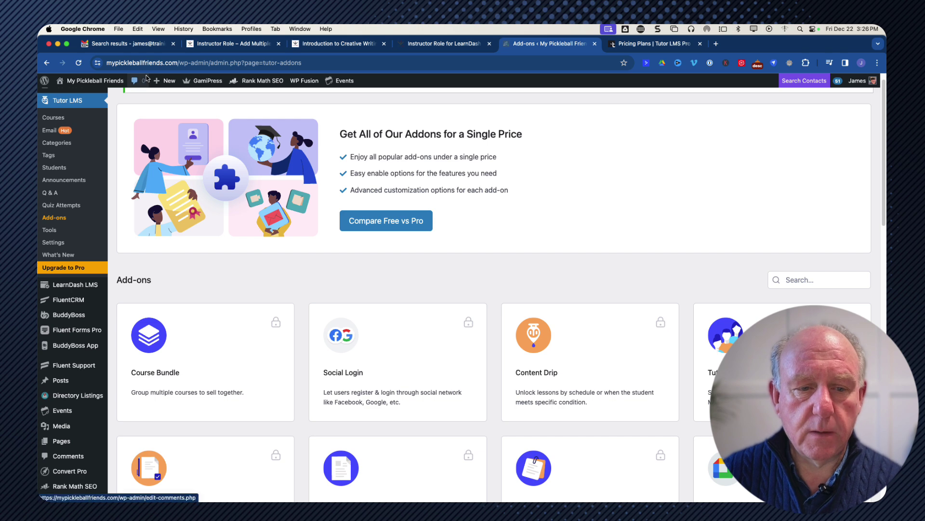
scroll(147, 114, down, 1)
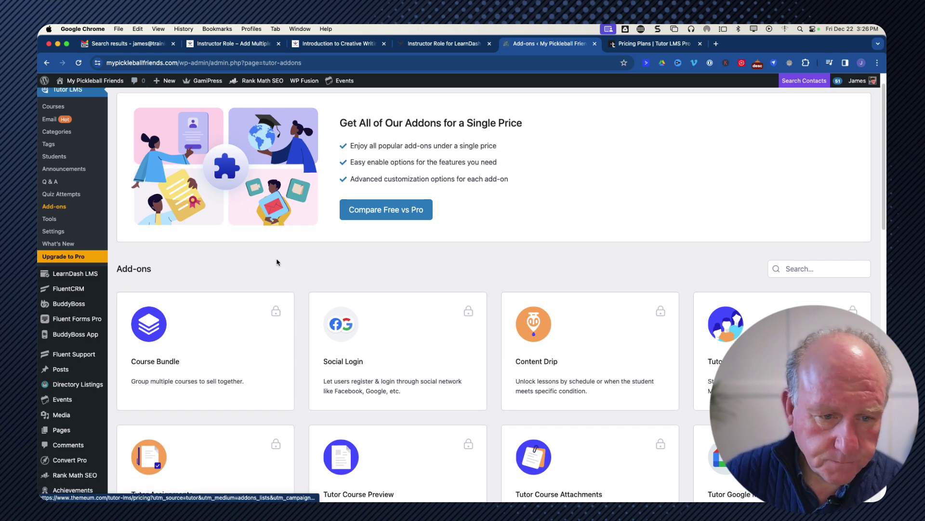
scroll(192, 265, down, 3)
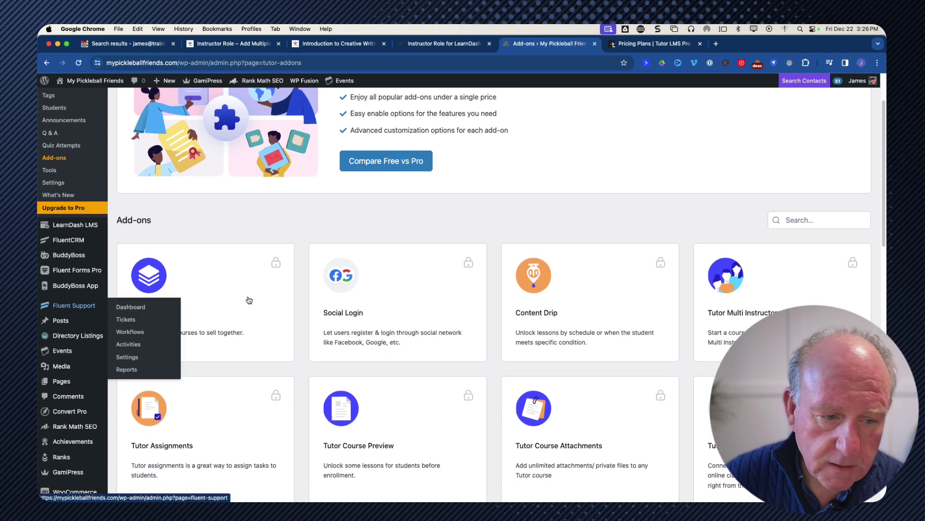
scroll(222, 275, down, 4)
scroll(222, 274, down, 4)
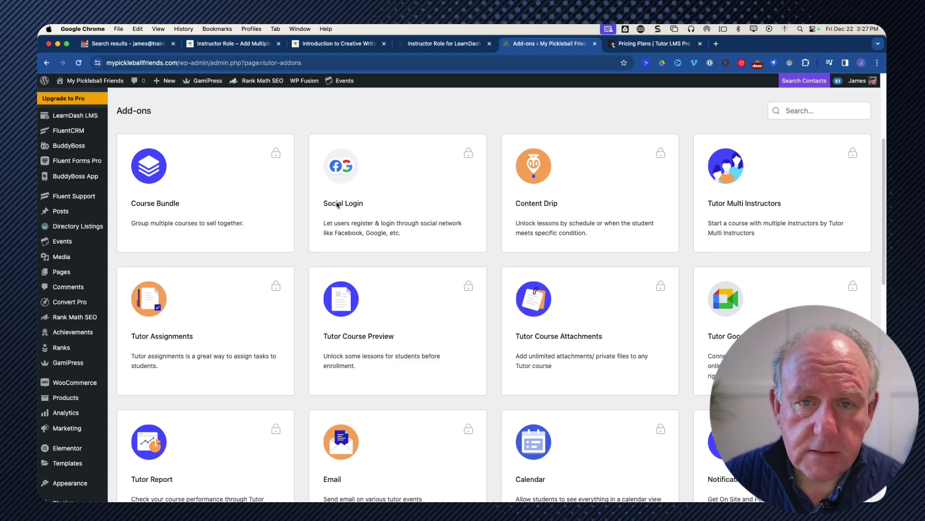
scroll(338, 224, down, 1)
scroll(467, 219, up, 1)
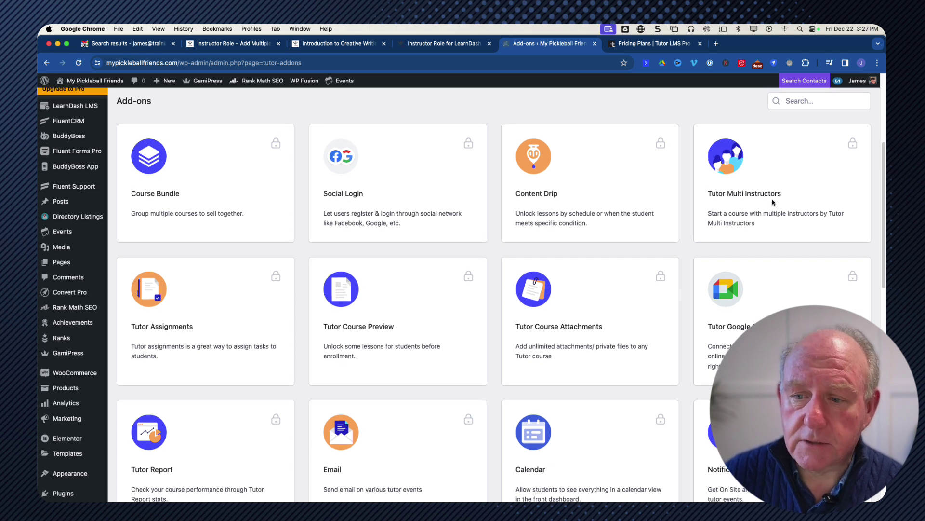
mouse_move(853, 147)
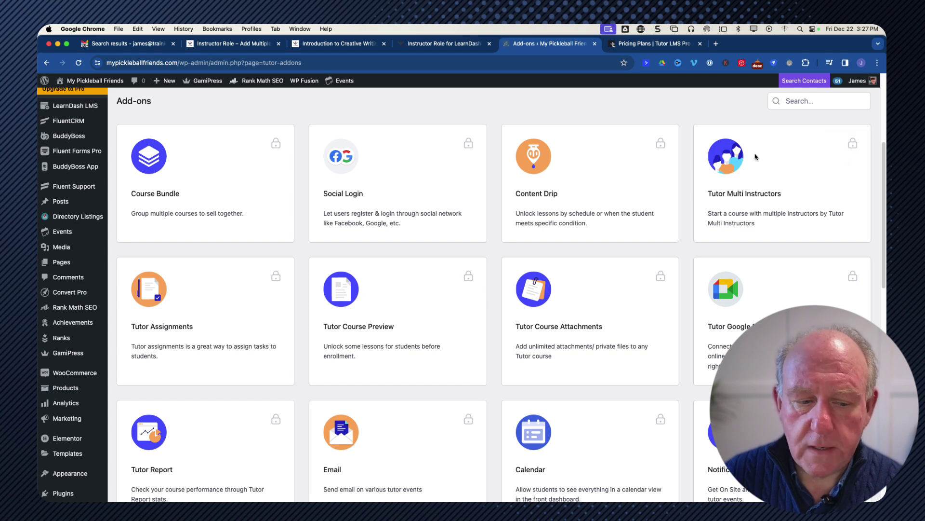
- Examine the remaining add-ons, including the Zoom and Google Classroom integrations, Gradebook and the membership plugins
scroll(291, 317, down, 2)
scroll(413, 337, down, 5)
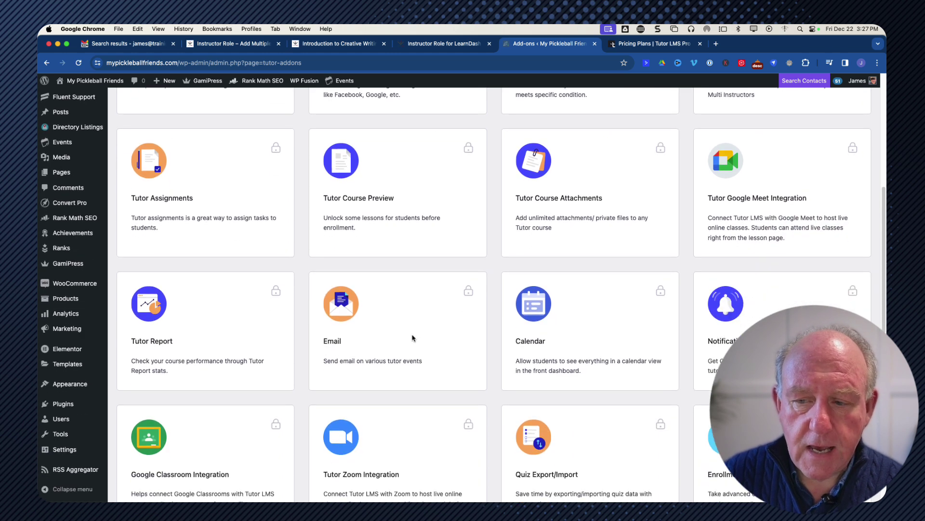
scroll(417, 334, down, 10)
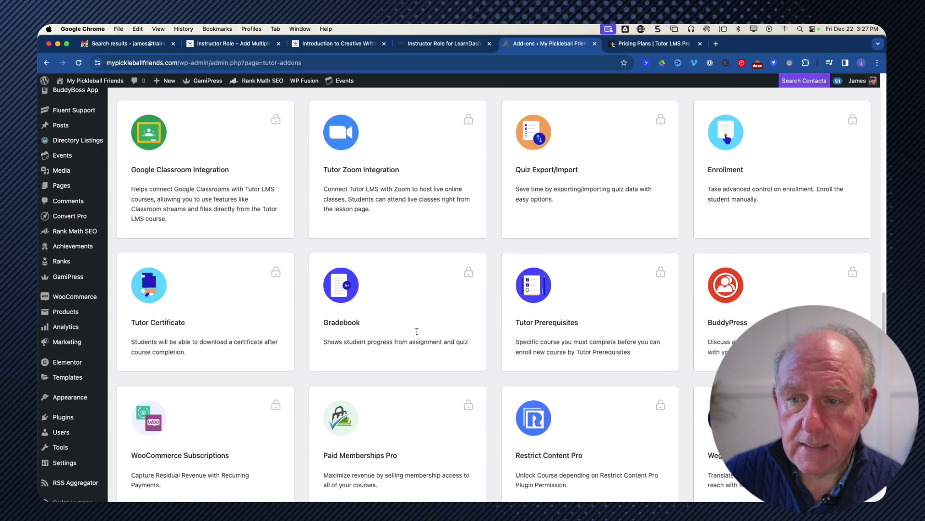
scroll(416, 333, up, 2)
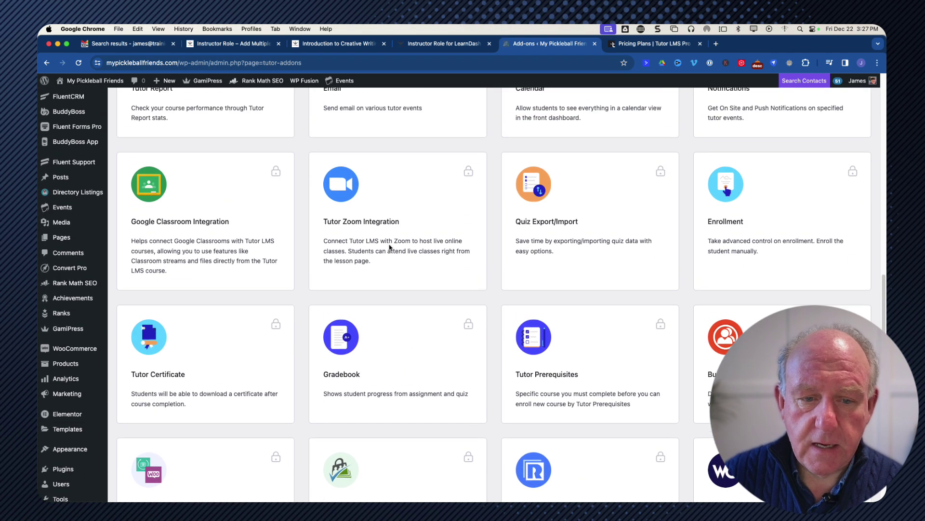
scroll(402, 284, up, 1)
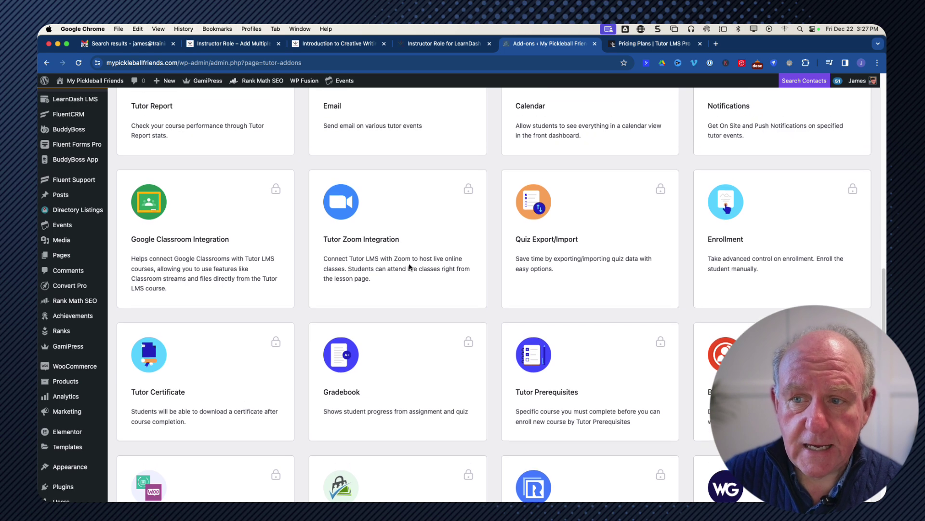
scroll(401, 291, down, 2)
scroll(401, 291, down, 5)
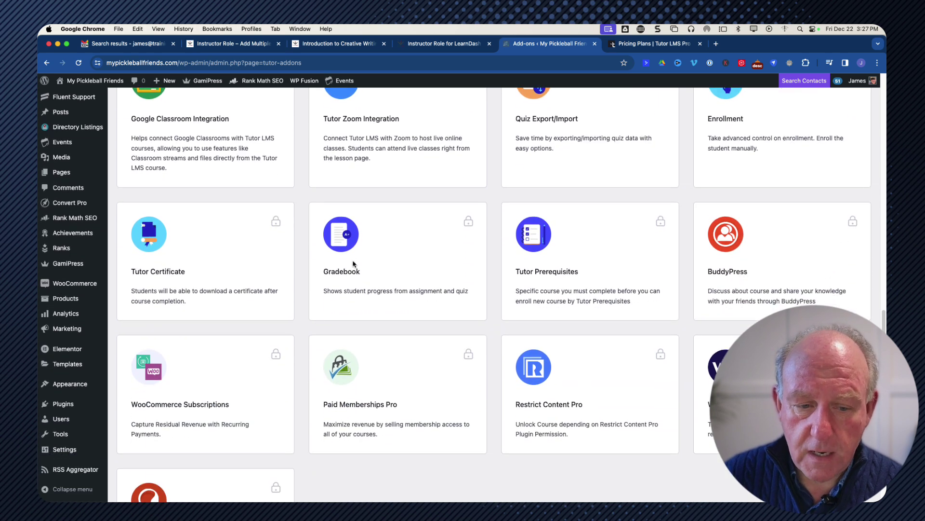
scroll(295, 290, down, 7)
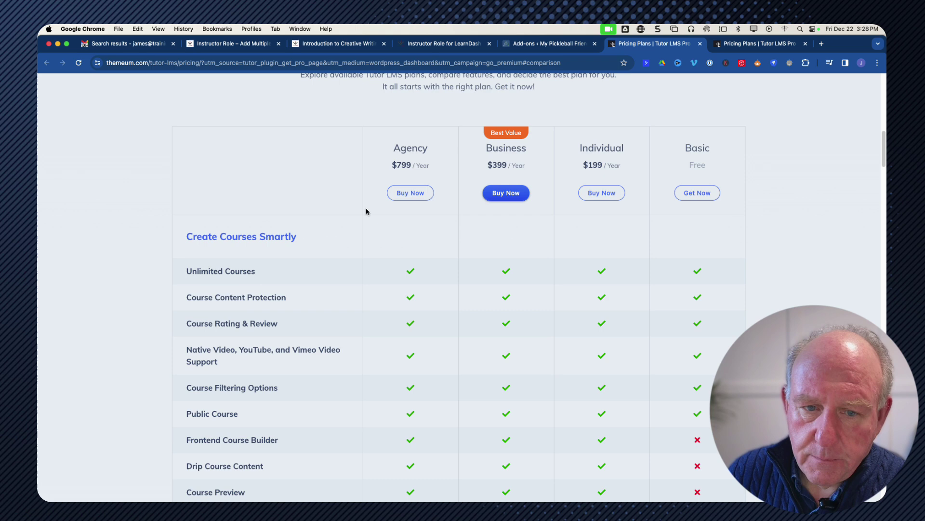
- Review the Tutor LMS pricing plans, switching the prices to Lifetime and back to Annual
scroll(473, 202, up, 1)
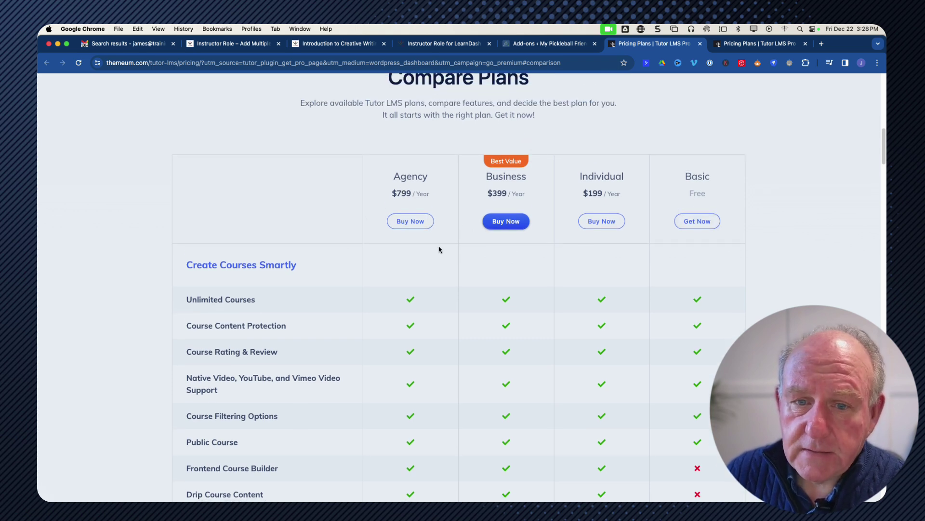
scroll(440, 249, up, 1)
scroll(440, 248, up, 4)
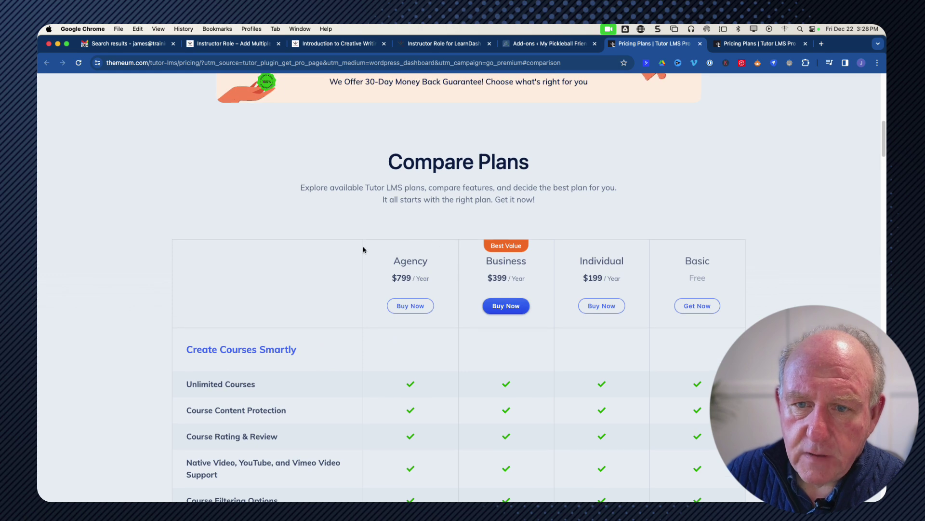
scroll(364, 249, down, 5)
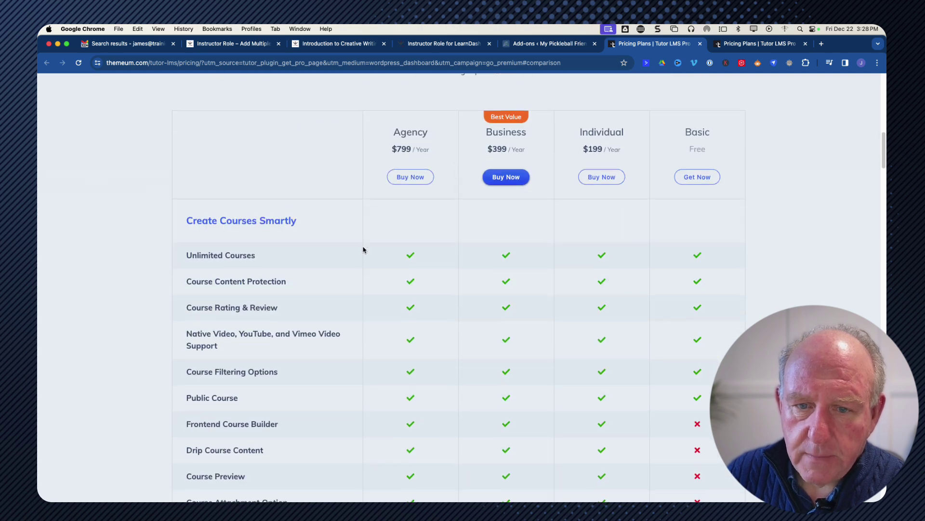
scroll(364, 249, up, 10)
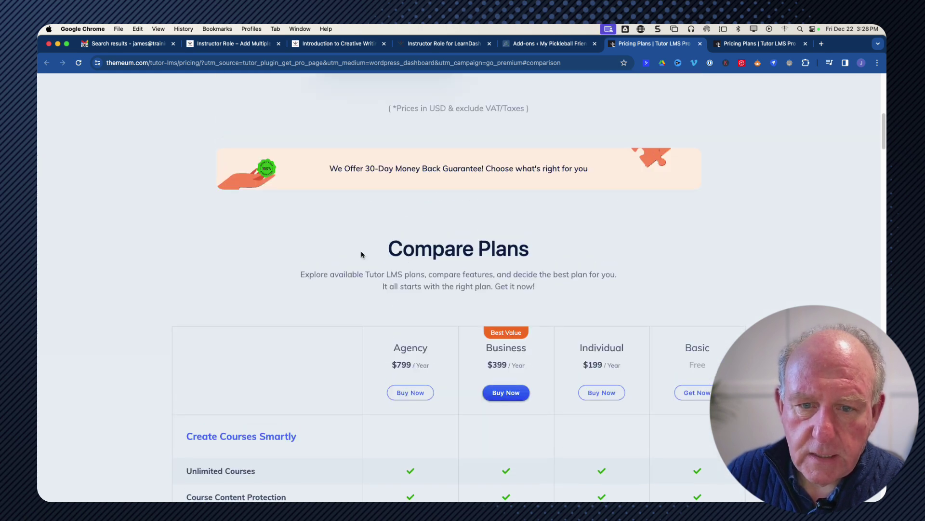
scroll(362, 254, up, 5)
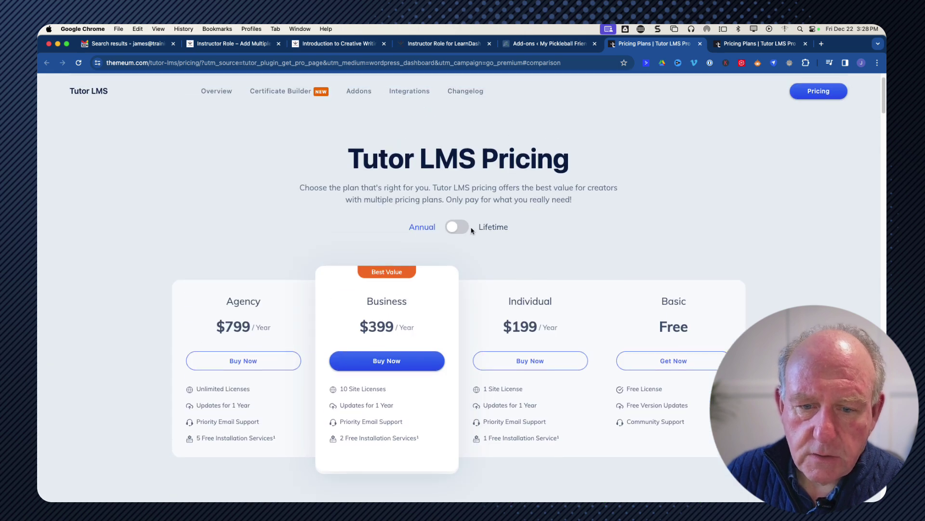
click(458, 230)
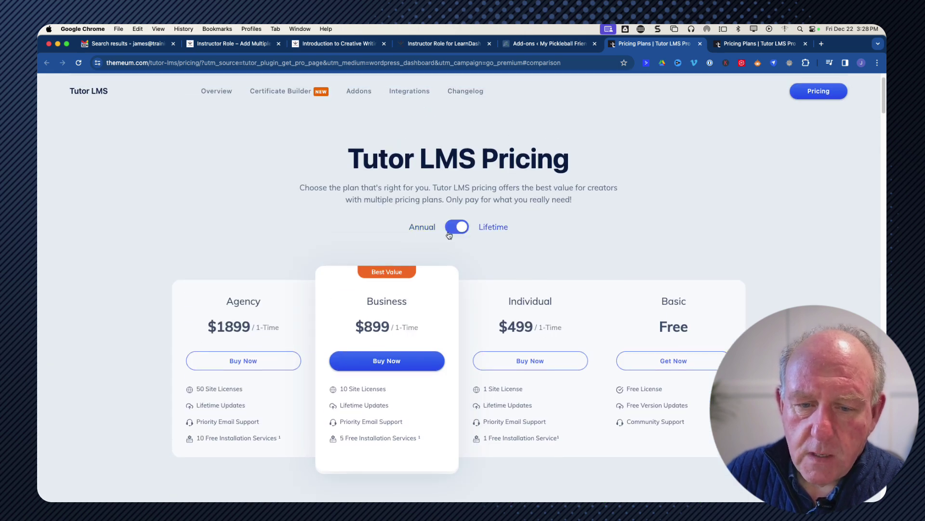
click(449, 235)
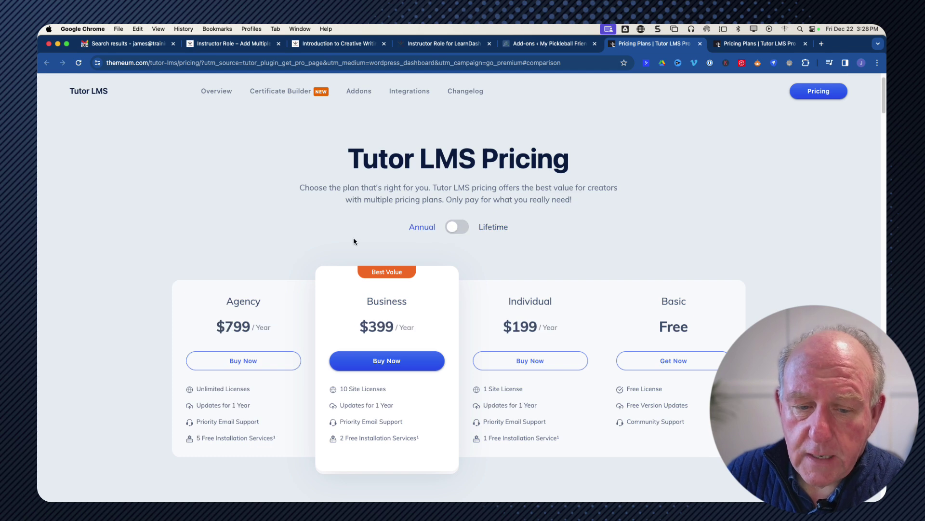
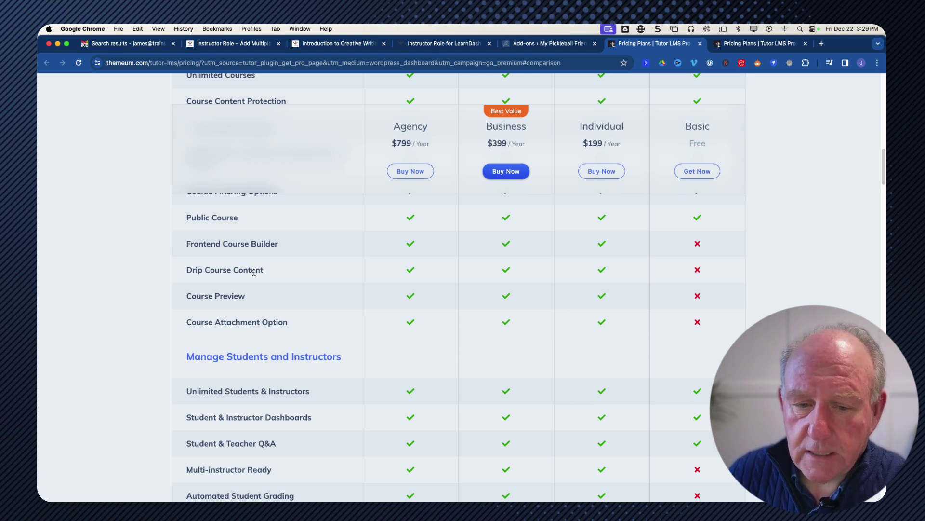
- Compare the plans' course creation, student and instructor management, and certificate features in the Compare Plans table
scroll(303, 410, down, 3)
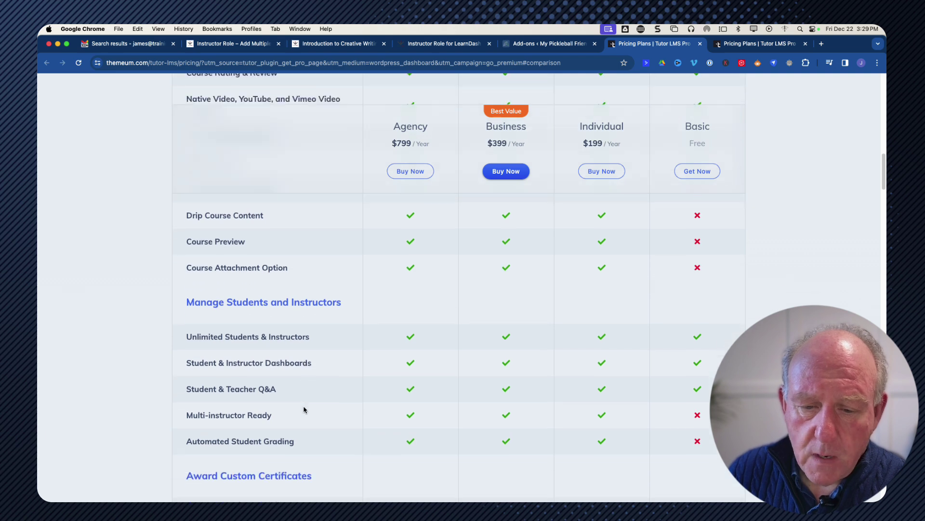
scroll(304, 410, down, 1)
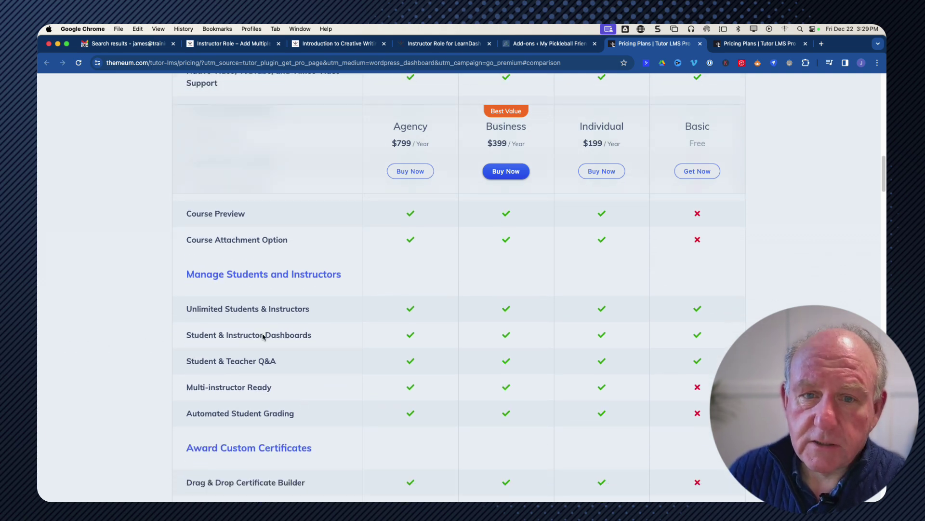
scroll(266, 385, down, 3)
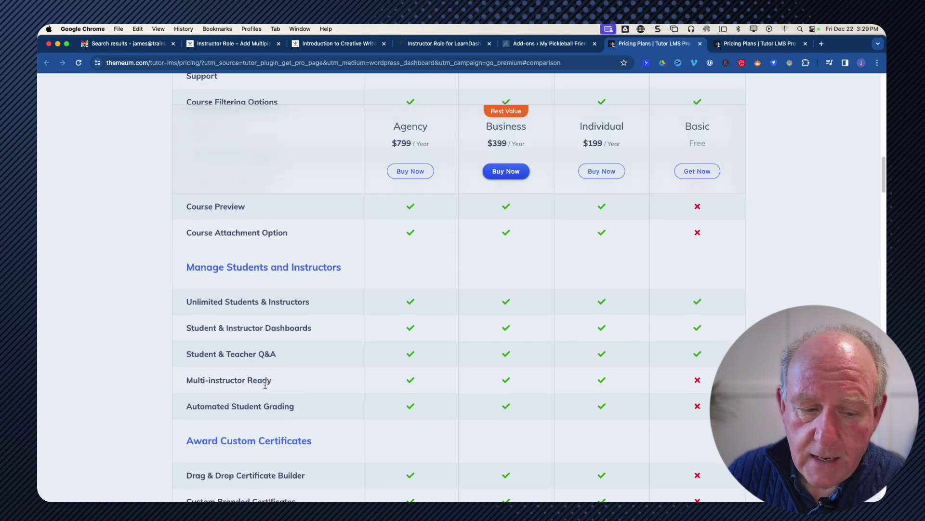
scroll(308, 415, down, 4)
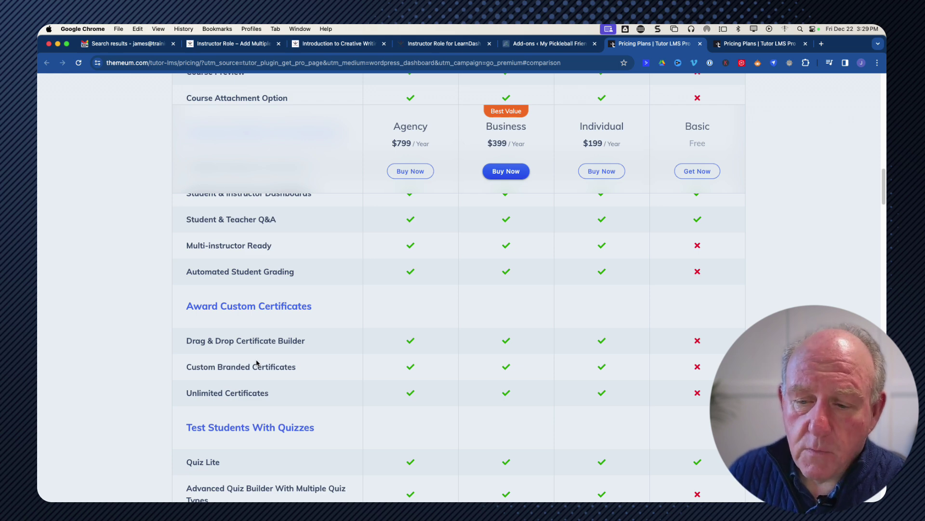
- Try to download the free Basic version of Tutor LMS from the pricing plans
scroll(391, 367, up, 10)
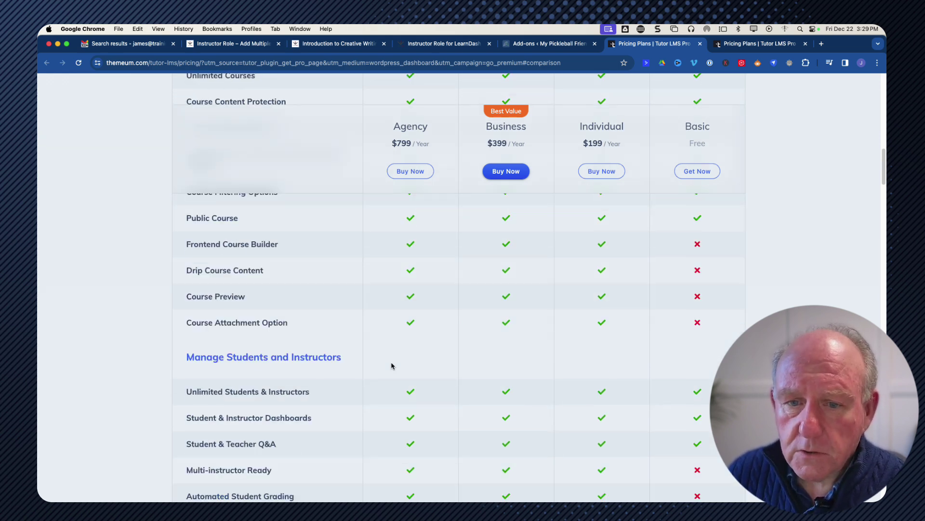
scroll(392, 367, up, 10)
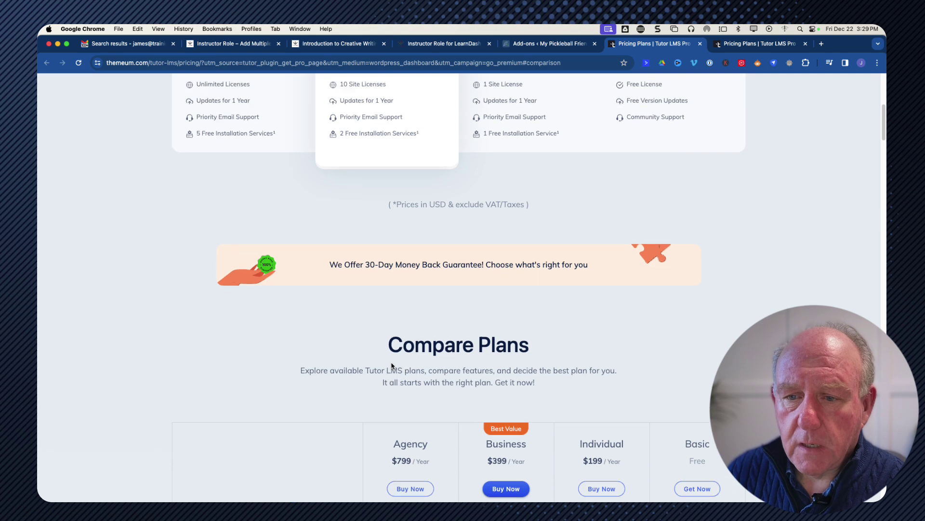
scroll(391, 367, down, 3)
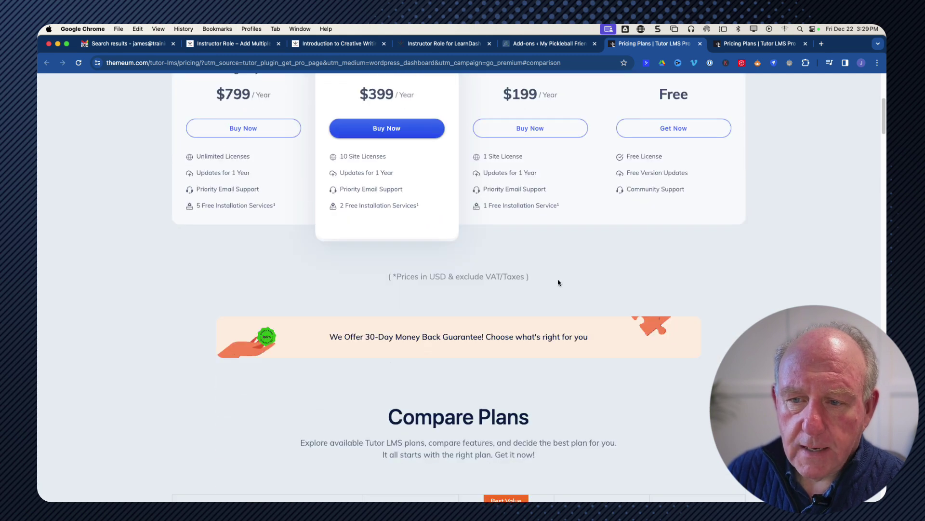
click(668, 136)
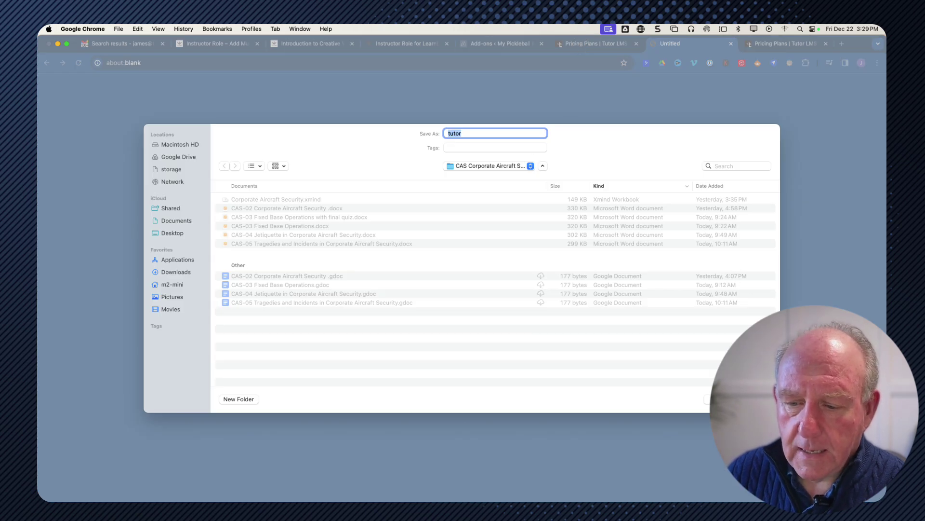
click(752, 399)
- Choose the Individual plan at $199 per year for purchase
scroll(554, 213, up, 1)
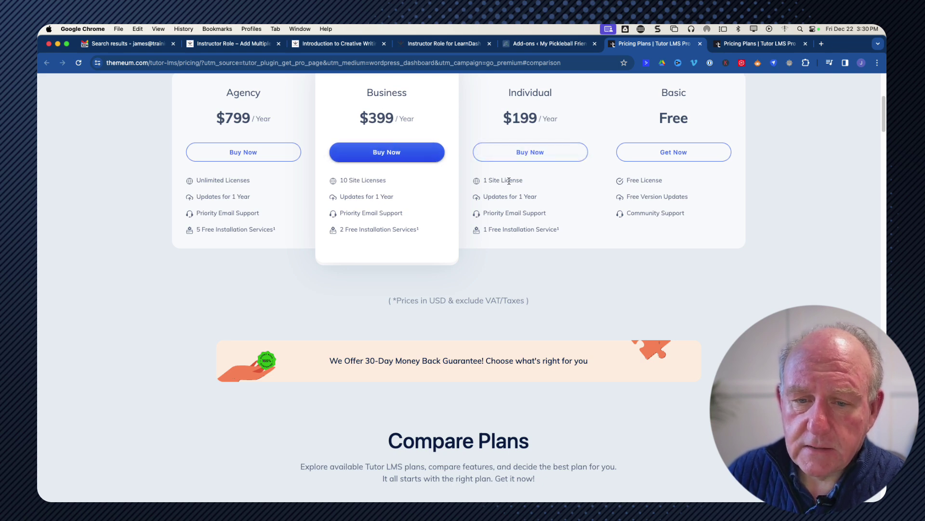
click(532, 156)
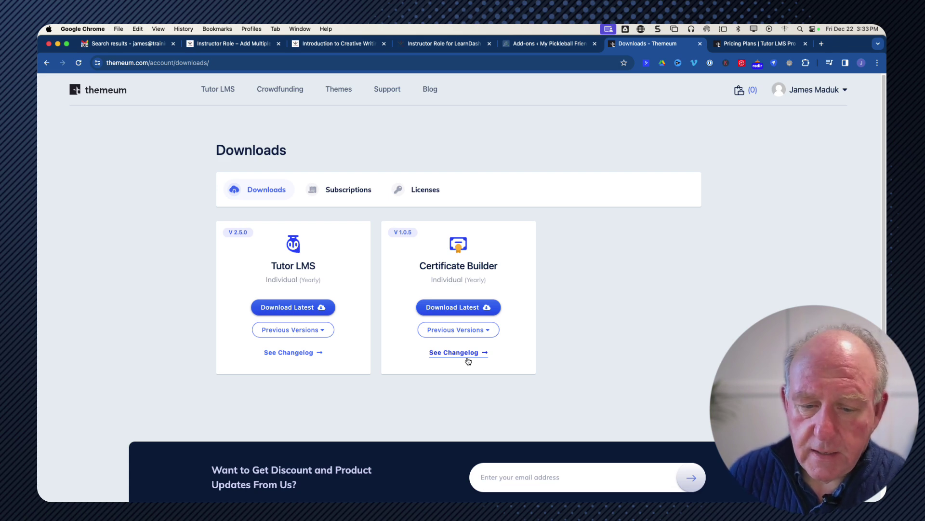
- Download the latest Tutor LMS and Certificate Builder zips into Google Drive's Shared drives > Internal > Plugins and Theme Downloads > Plugin Masters folder
click(286, 311)
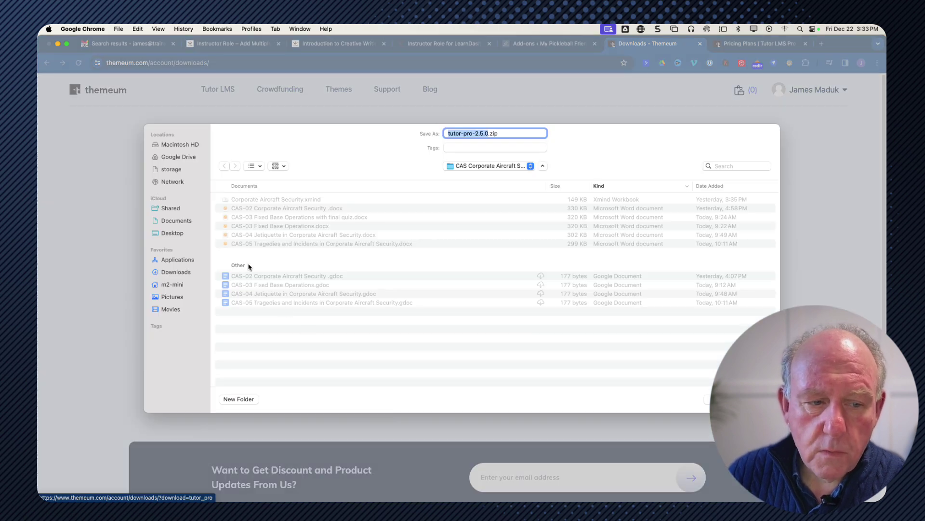
click(175, 158)
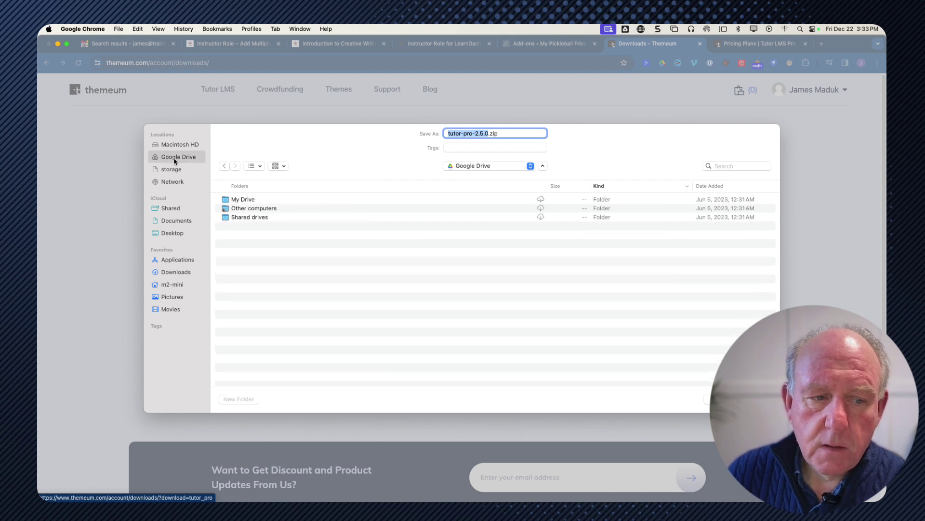
double_click(242, 218)
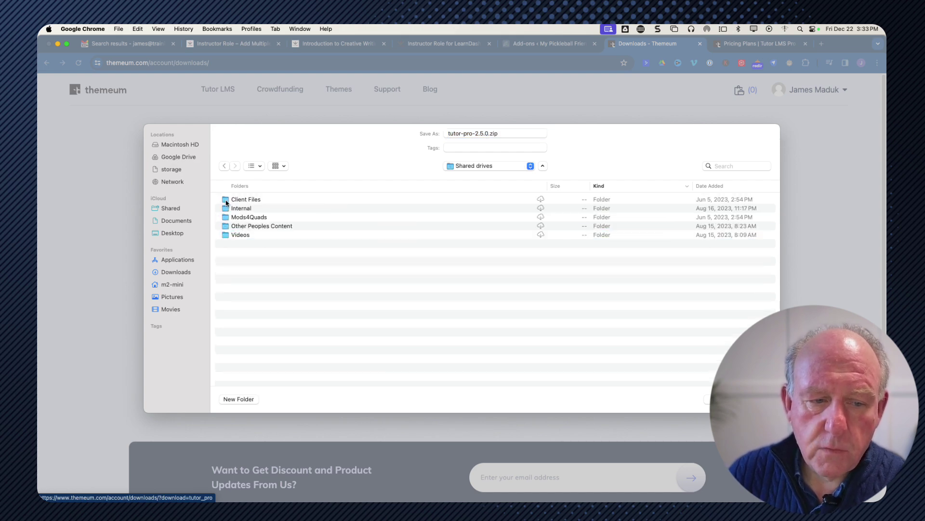
double_click(232, 210)
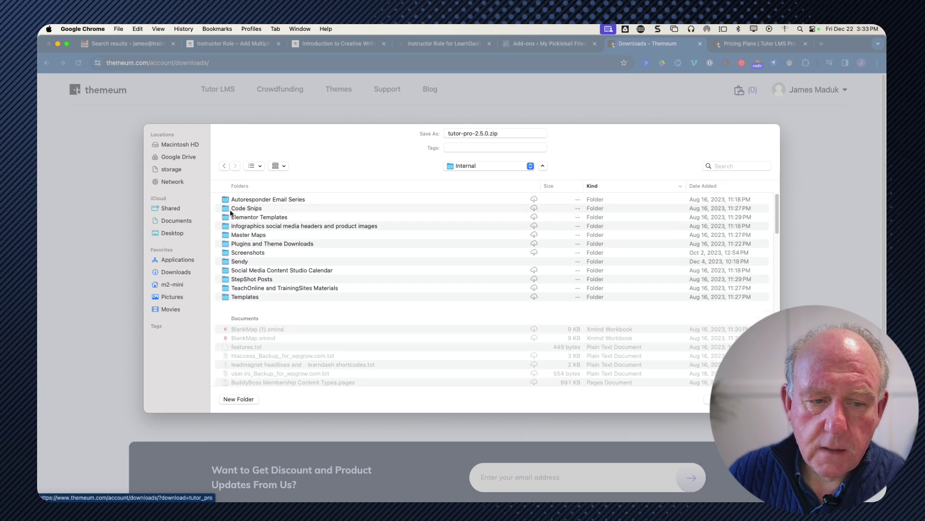
double_click(230, 245)
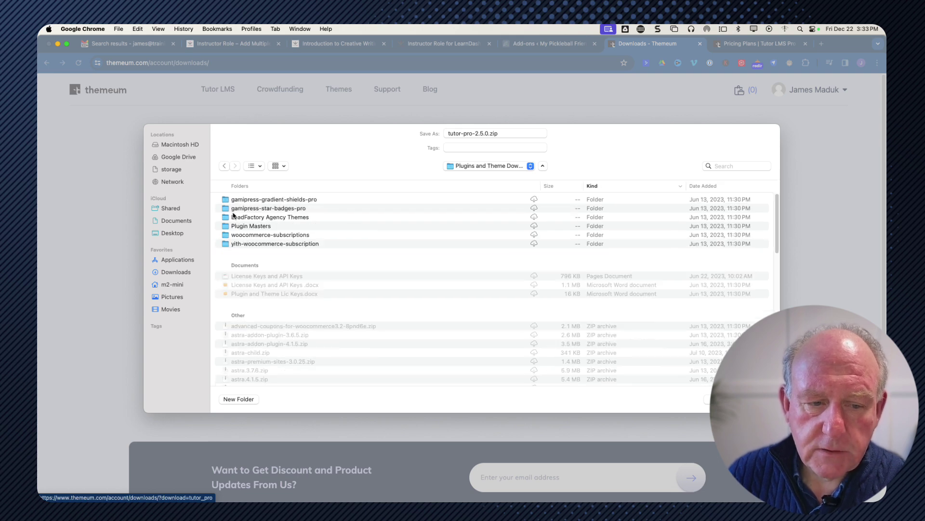
double_click(227, 227)
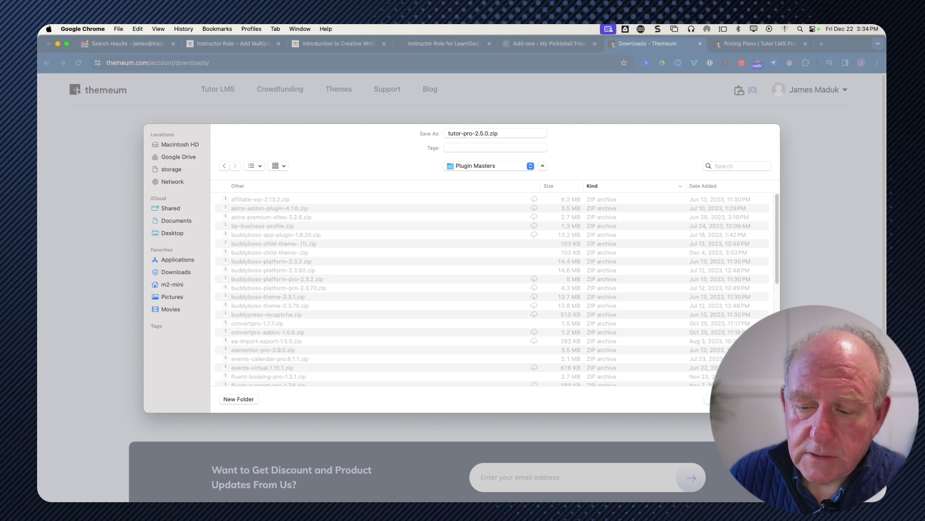
key(Return)
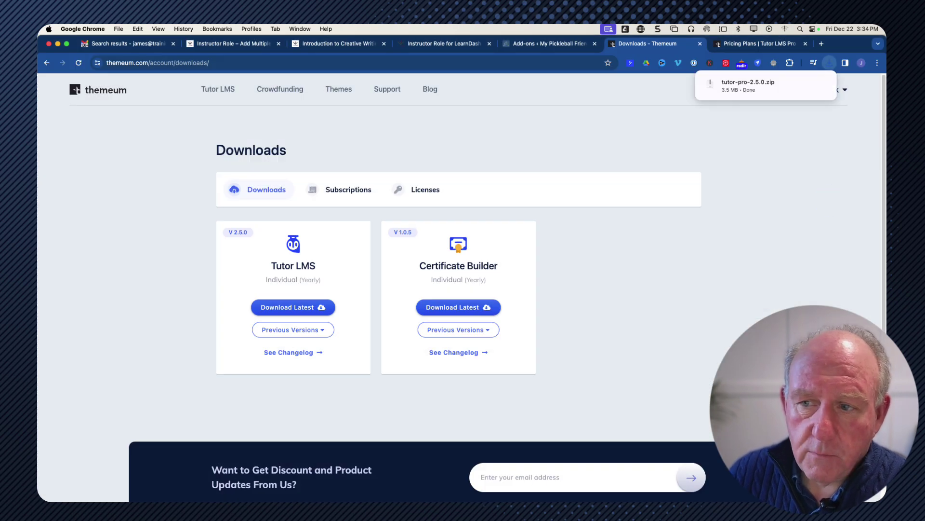
click(453, 309)
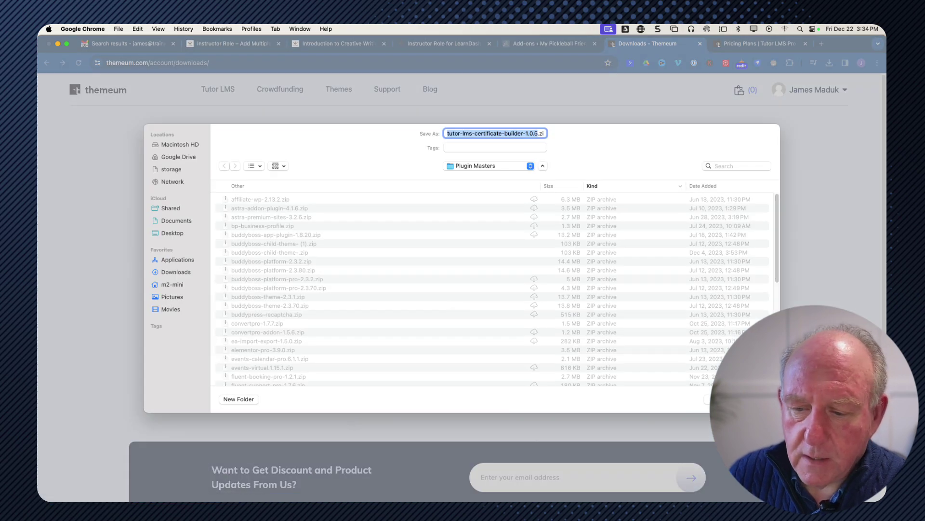
key(Return)
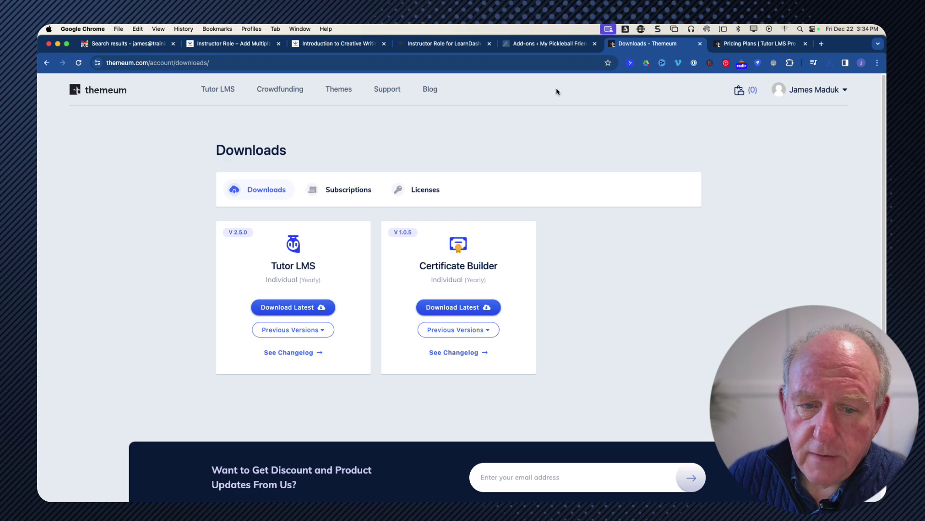
- Return to the My Pickleball Friends site admin and open its list of installed plugins
click(536, 45)
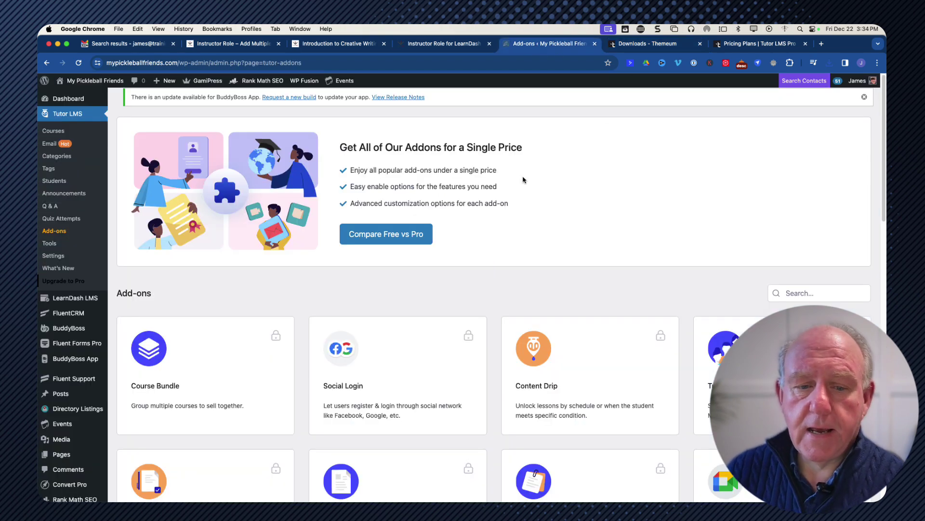
scroll(469, 314, down, 5)
scroll(469, 314, down, 15)
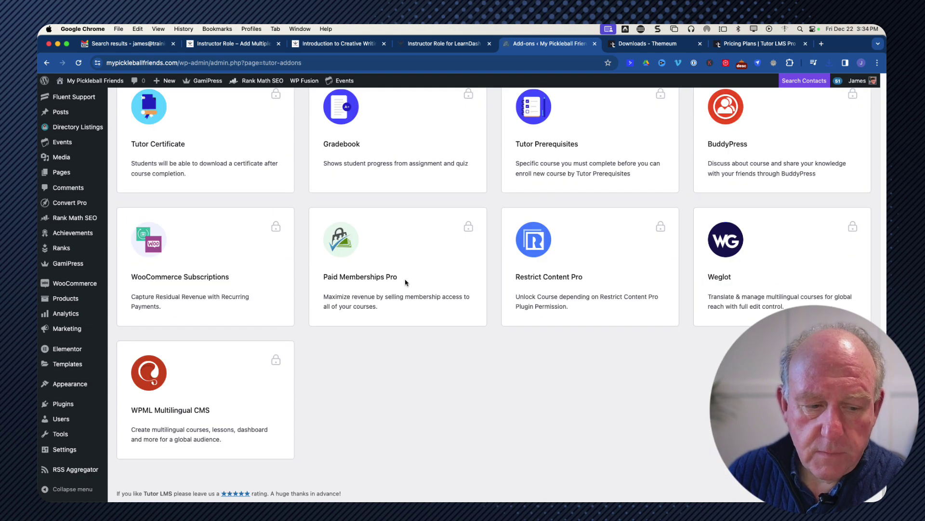
scroll(405, 282, up, 20)
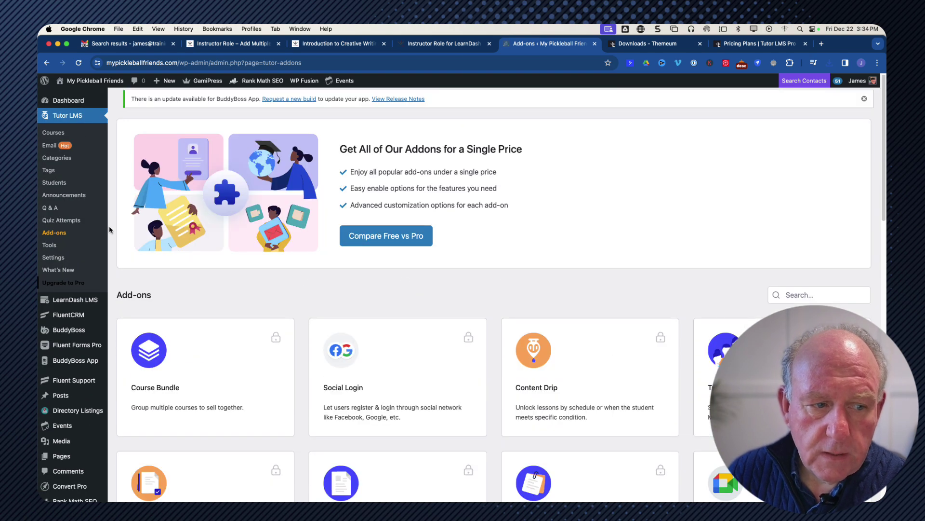
scroll(72, 102, down, 1)
mouse_move(73, 102)
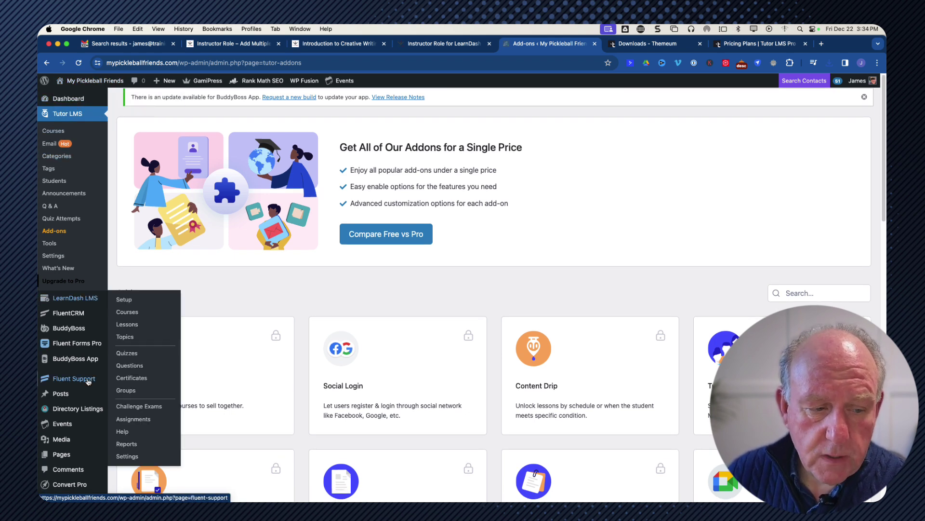
scroll(77, 381, down, 2)
scroll(88, 381, down, 5)
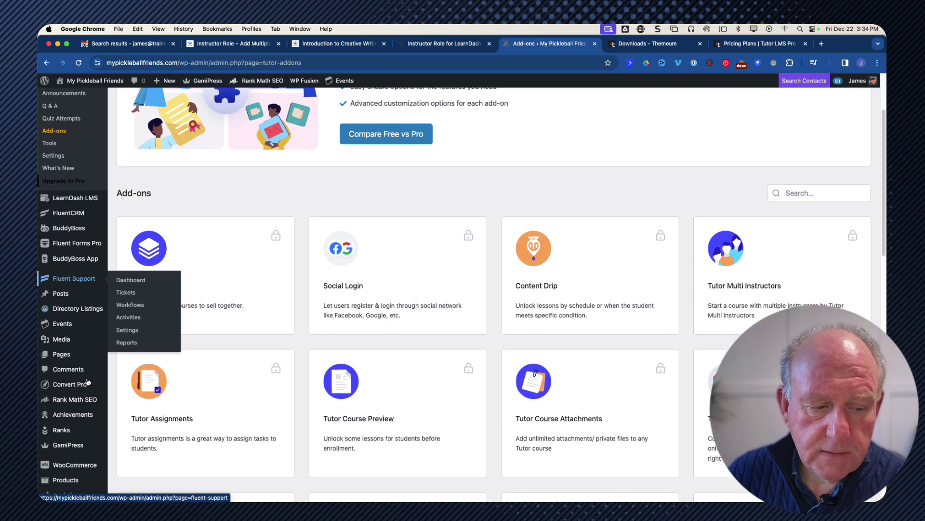
scroll(72, 380, down, 2)
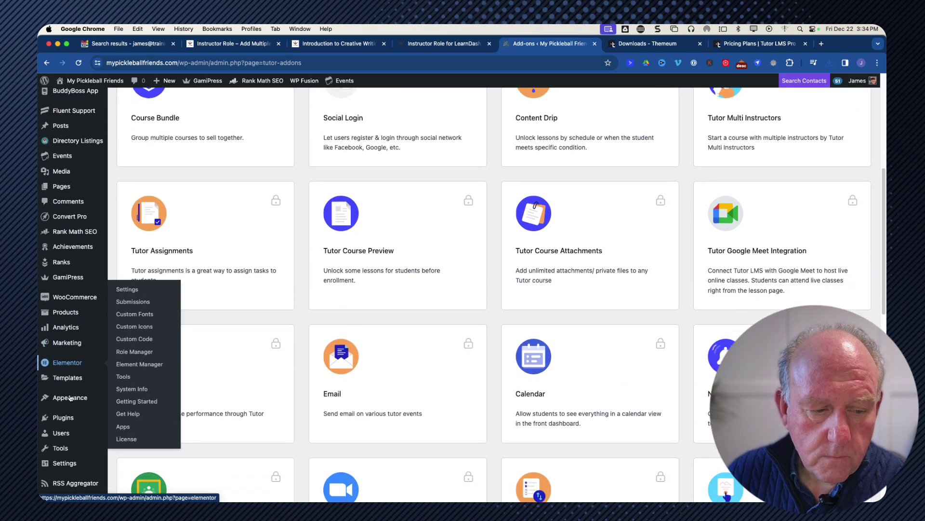
mouse_move(69, 409)
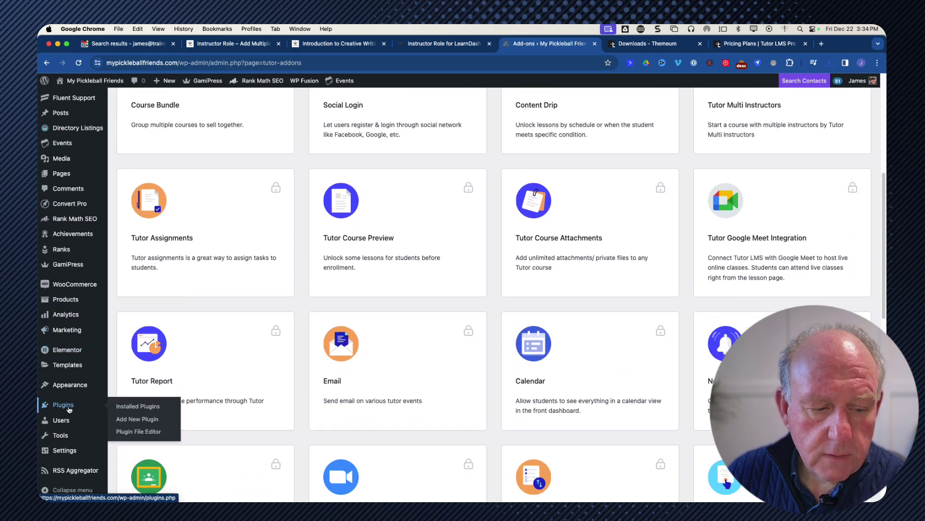
click(151, 409)
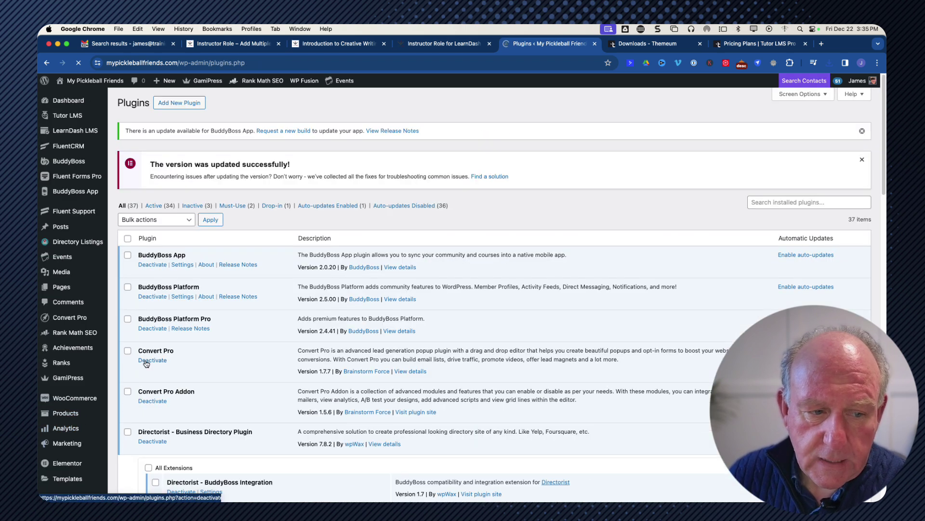
- Deactivate the LearnDash Licensing & Management and LearnDash LMS plugins together with a bulk action
scroll(222, 341, down, 5)
scroll(221, 341, down, 8)
scroll(221, 341, down, 10)
scroll(221, 341, down, 8)
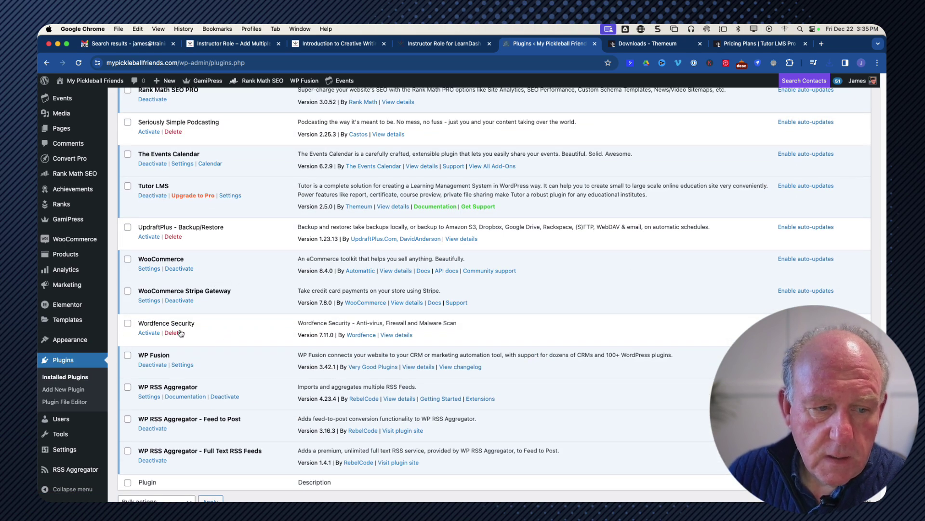
scroll(250, 345, down, 1)
scroll(220, 278, up, 3)
scroll(220, 278, up, 5)
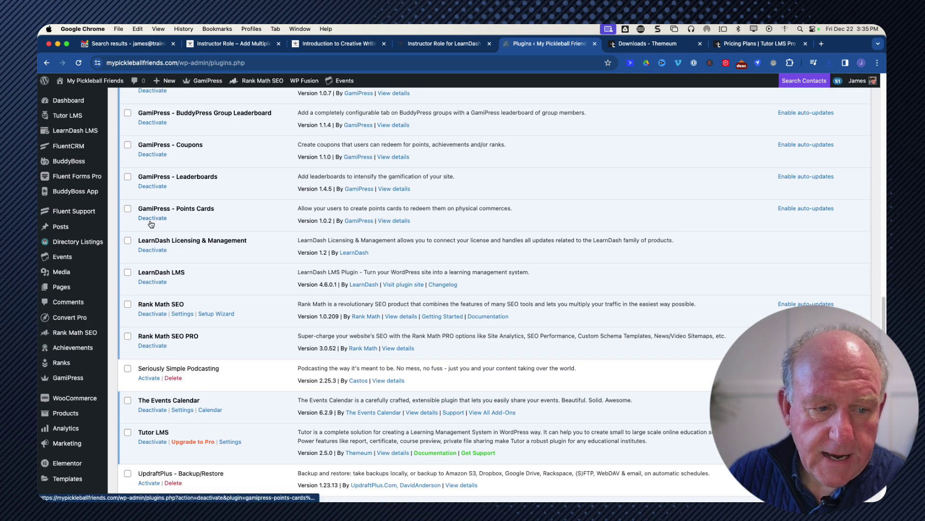
click(127, 240)
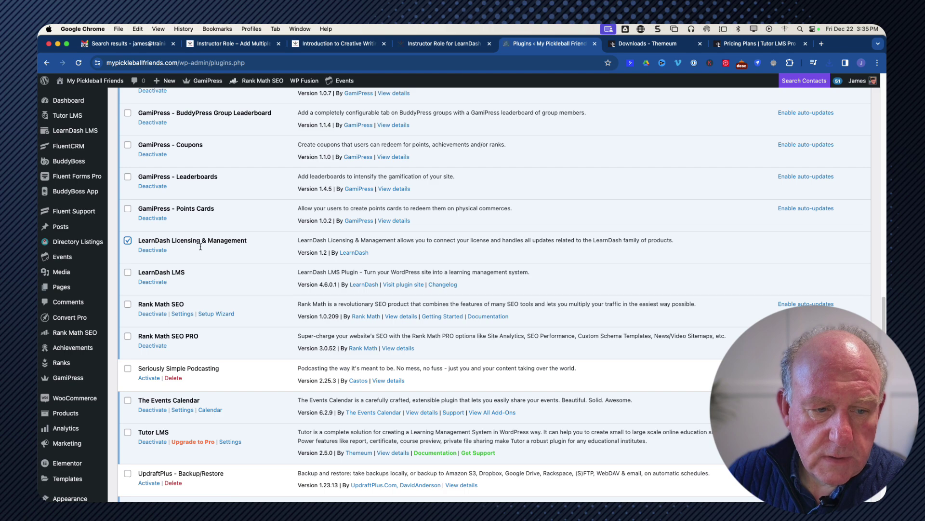
click(128, 273)
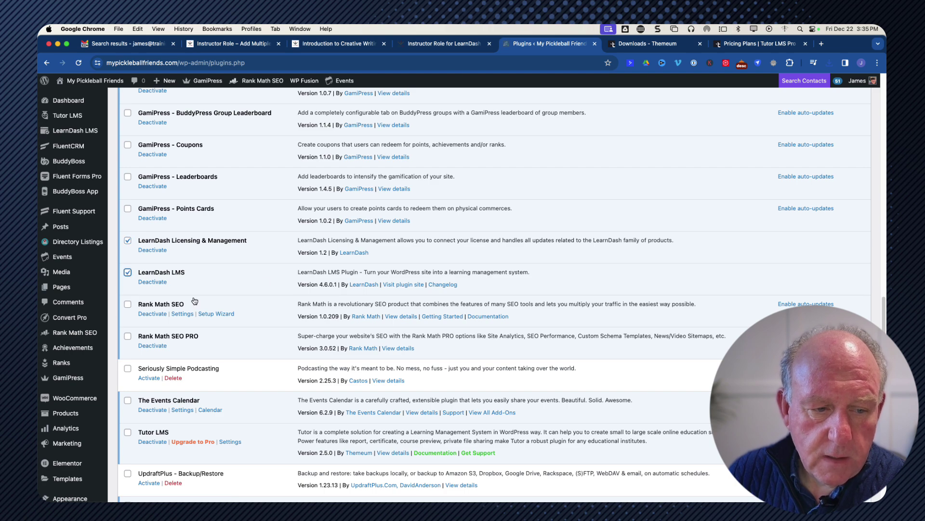
scroll(162, 240, up, 10)
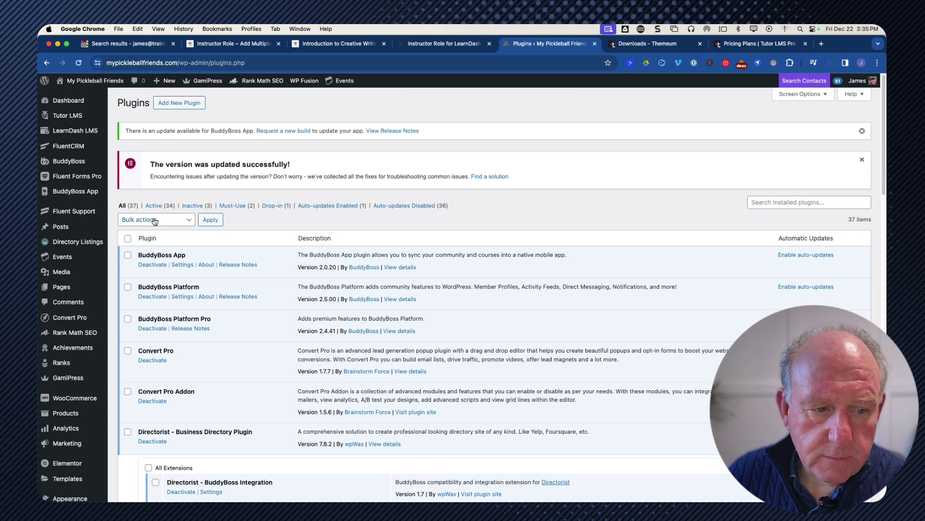
click(154, 220)
click(155, 241)
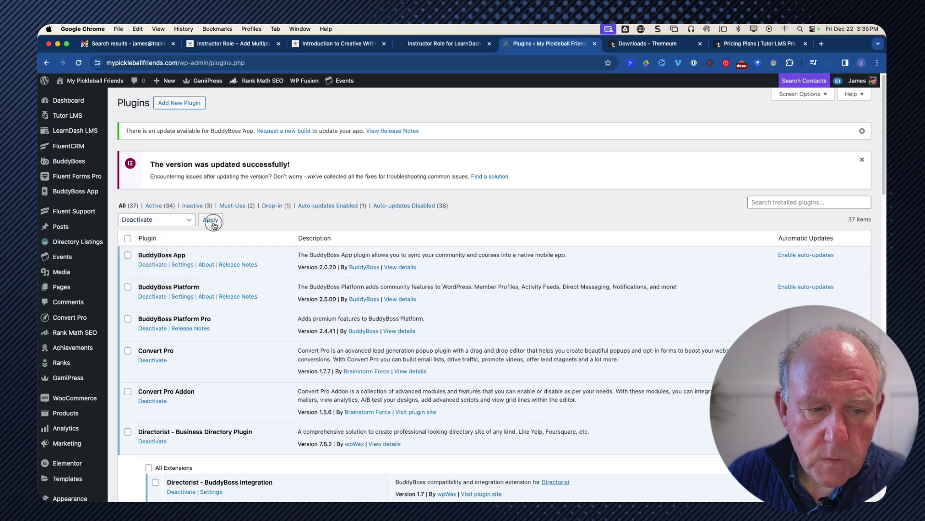
click(214, 223)
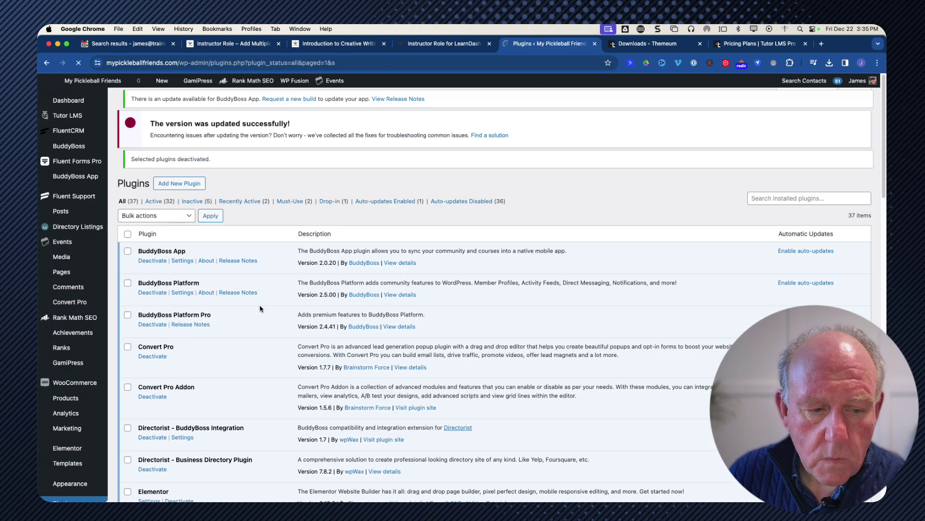
- Look through the installed plugins to Tutor LMS, then open the form for uploading a new plugin in .zip format
scroll(260, 308, down, 10)
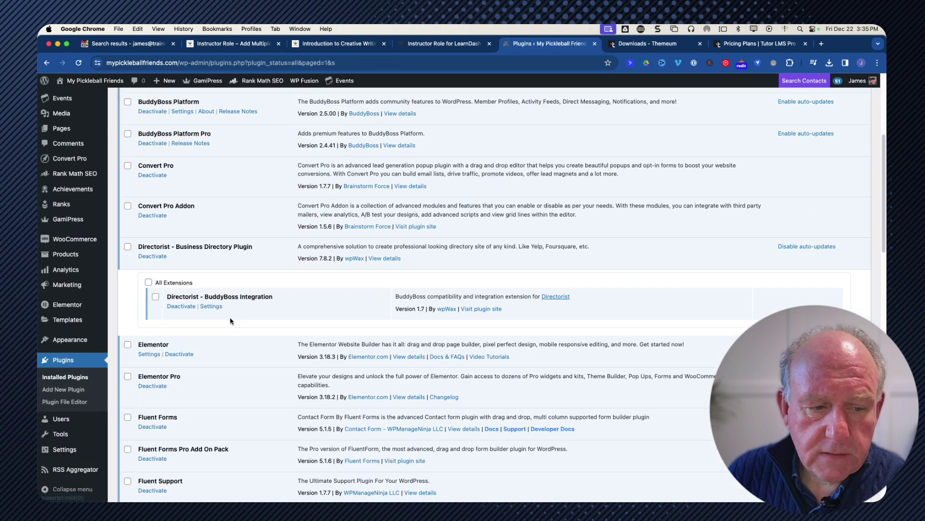
scroll(235, 369, down, 1)
scroll(234, 270, down, 15)
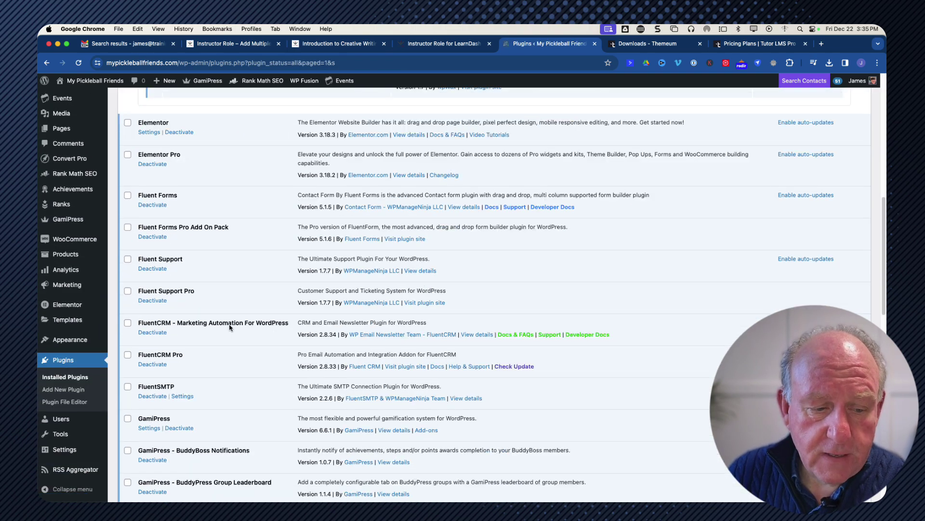
scroll(228, 330, down, 10)
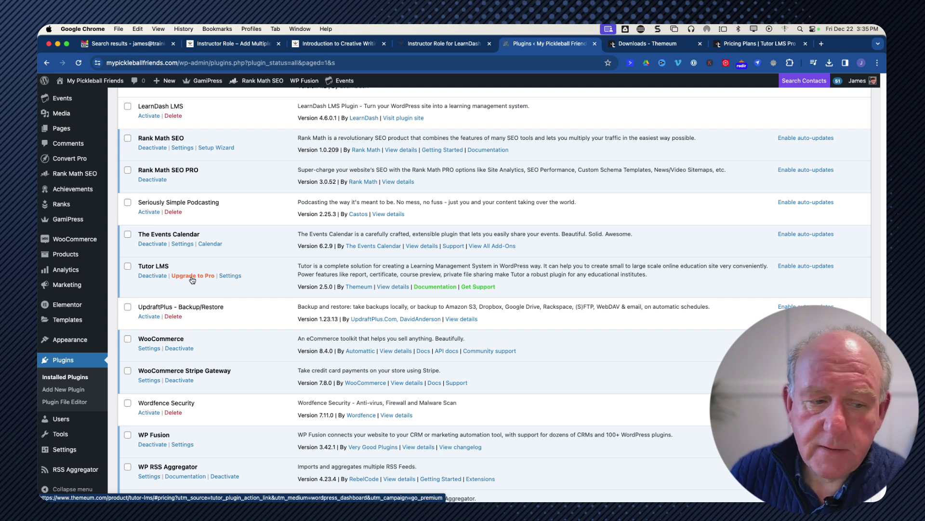
click(71, 391)
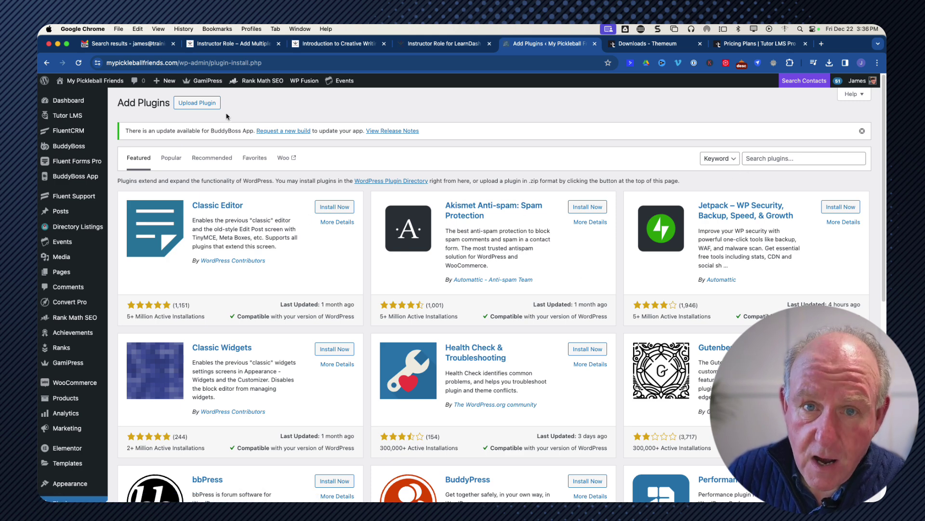
click(202, 107)
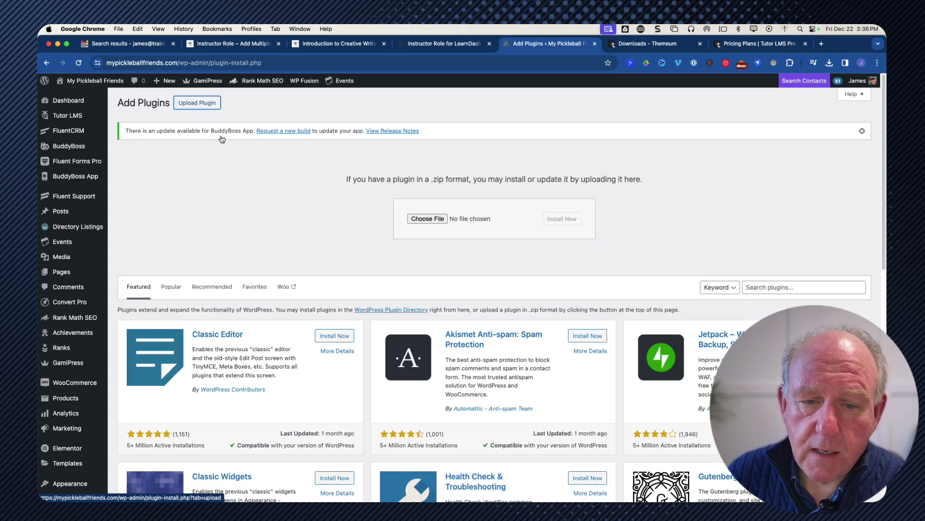
- Choose tutor-pro-2.5.0.zip from Shared drives > Internal > Plugins and Theme Downloads > Plugin Masters as the plugin file
click(429, 219)
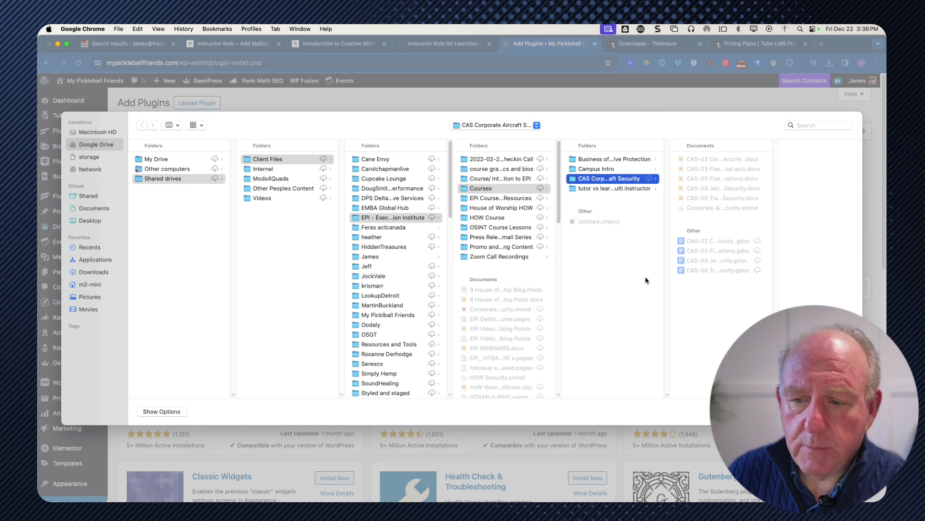
click(271, 170)
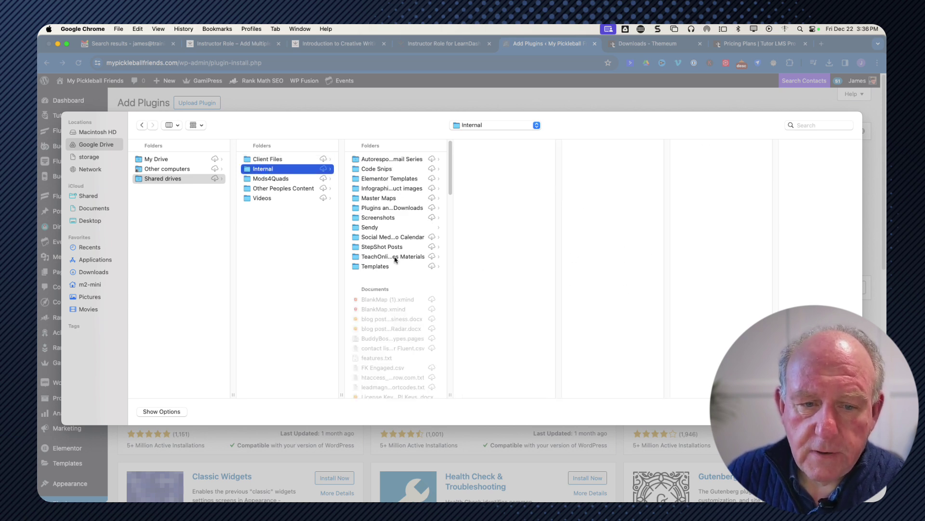
click(376, 200)
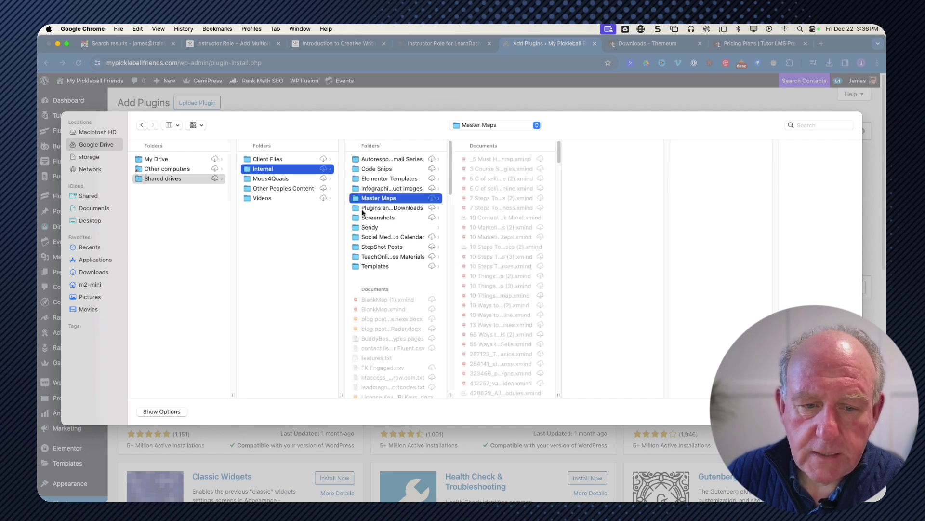
scroll(373, 245, down, 1)
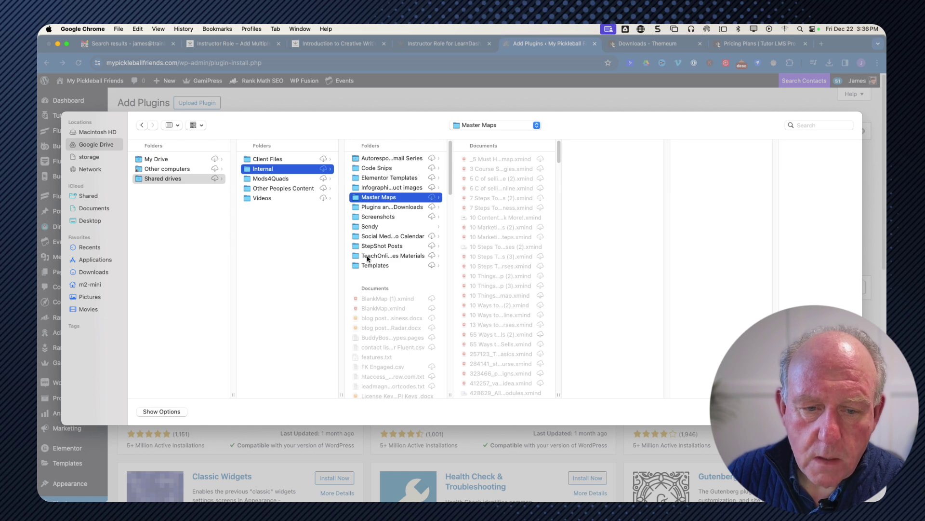
click(365, 209)
click(481, 188)
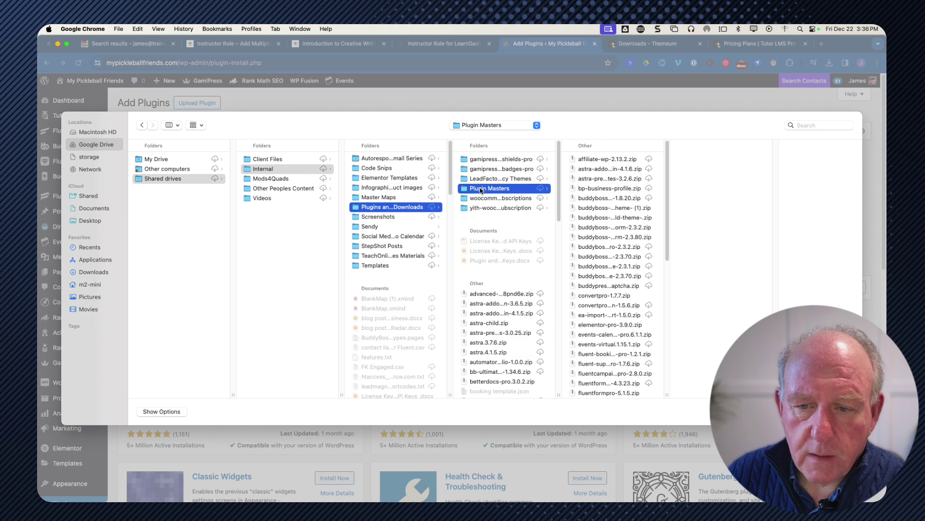
drag(668, 178, 679, 298)
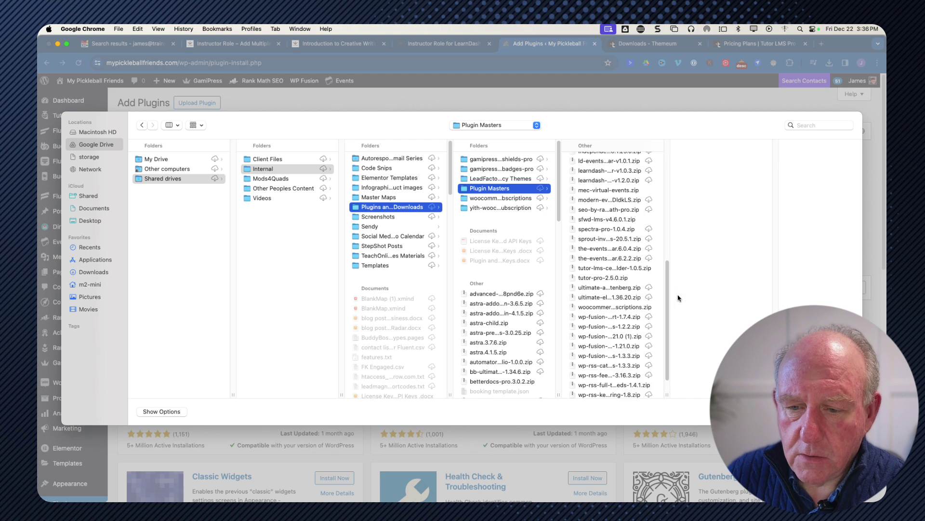
click(602, 279)
key(Return)
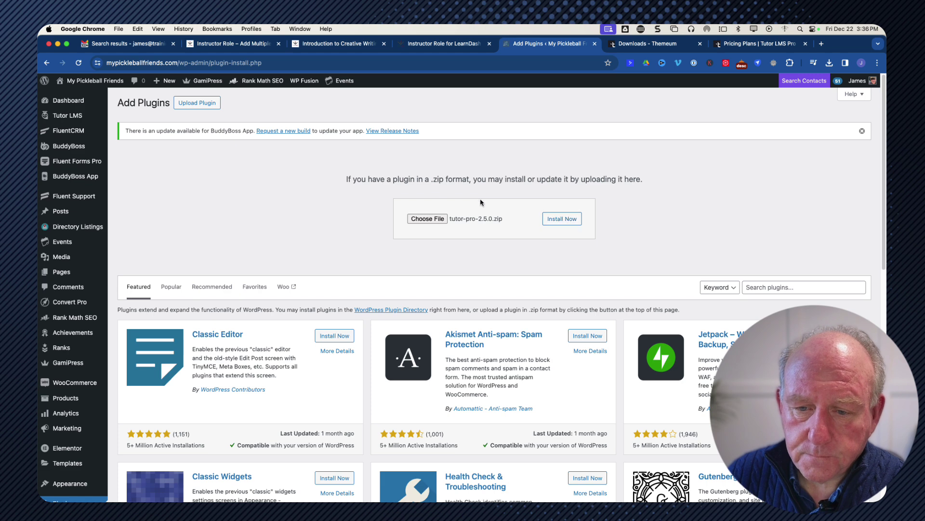
- Install the uploaded Tutor Pro plugin and activate it
click(562, 220)
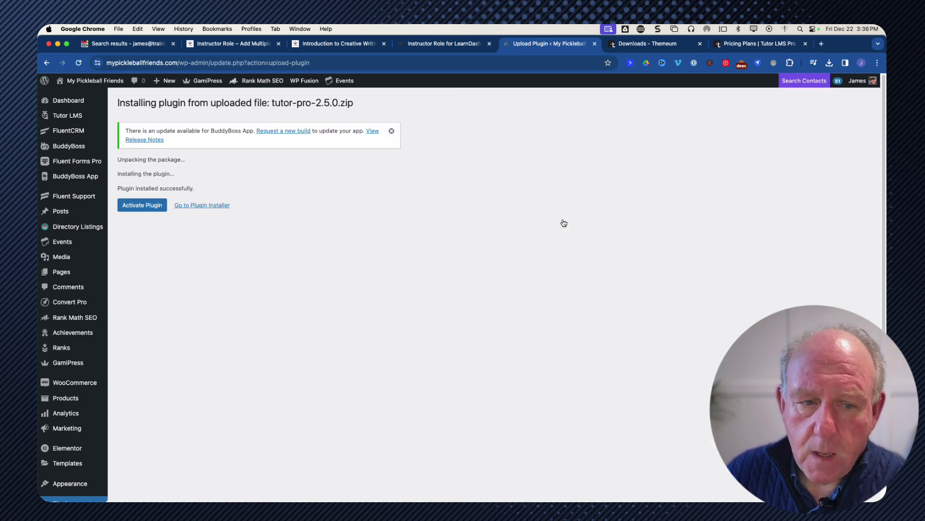
click(147, 209)
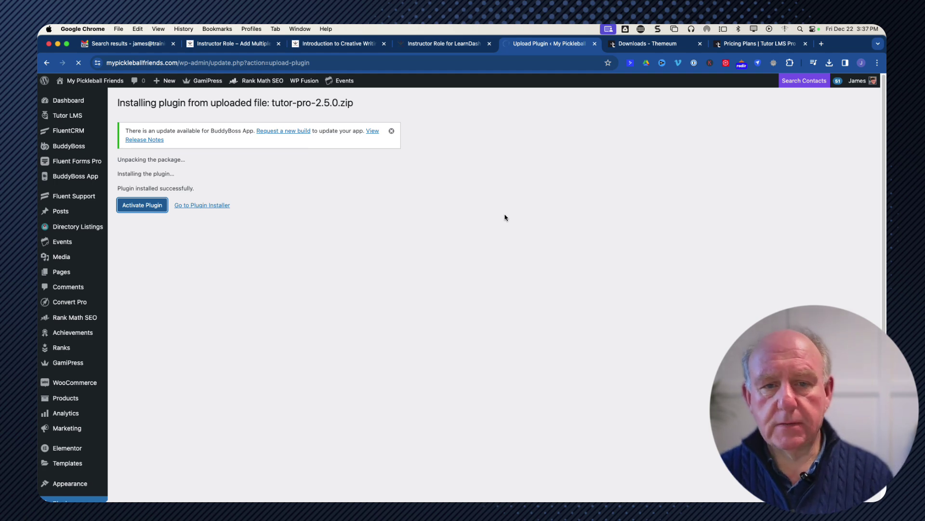
click(137, 206)
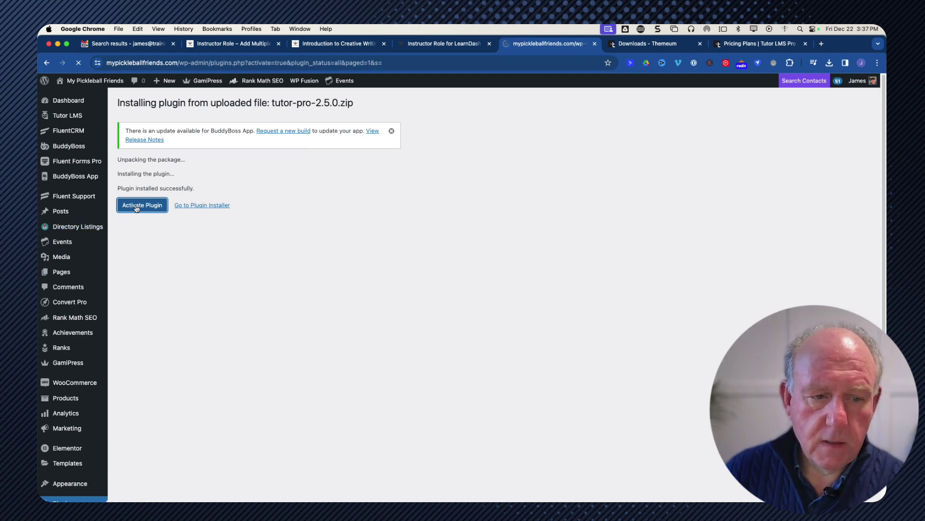
- Dismiss the version update notice and open the Tutor Pro license page, ready for entry in its license key field
scroll(434, 265, down, 1)
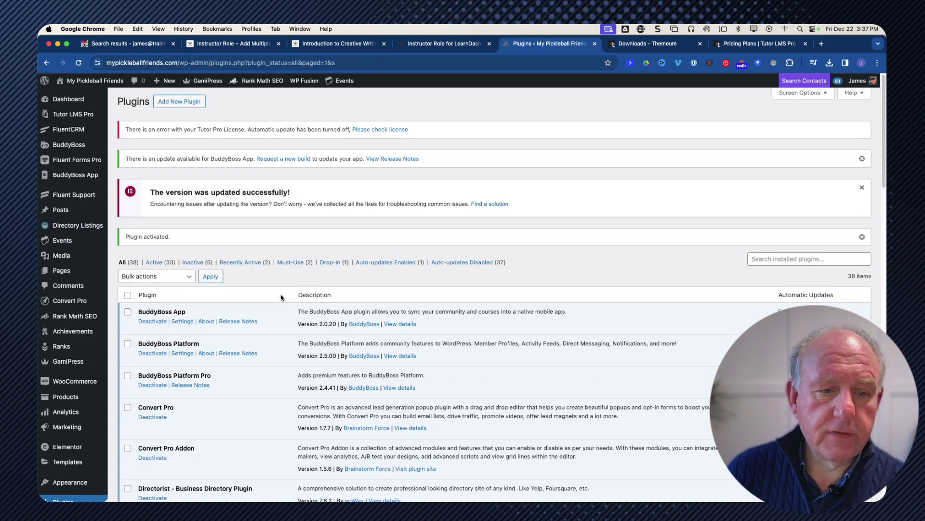
click(862, 187)
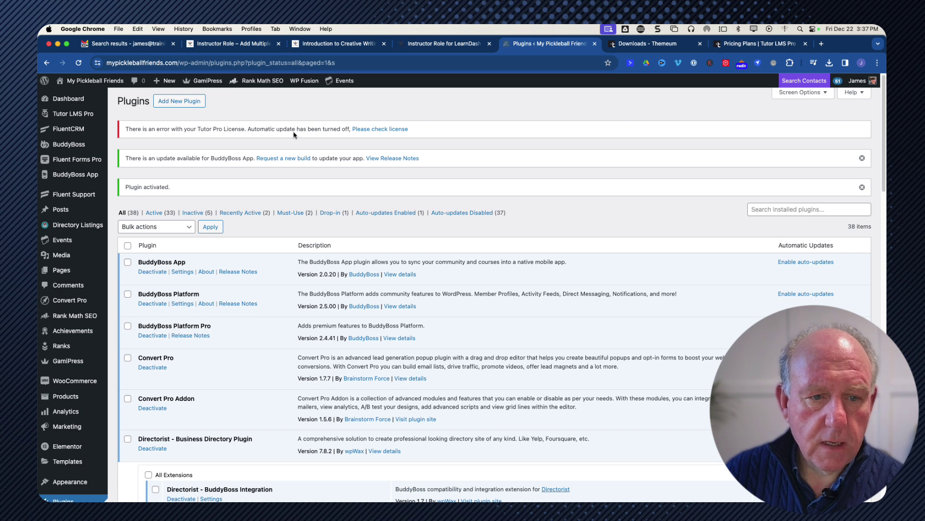
click(374, 130)
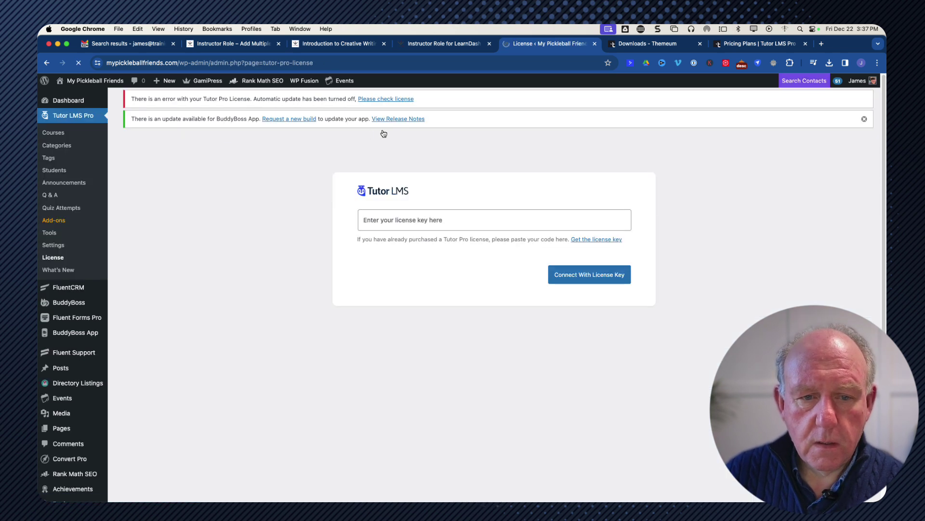
click(388, 224)
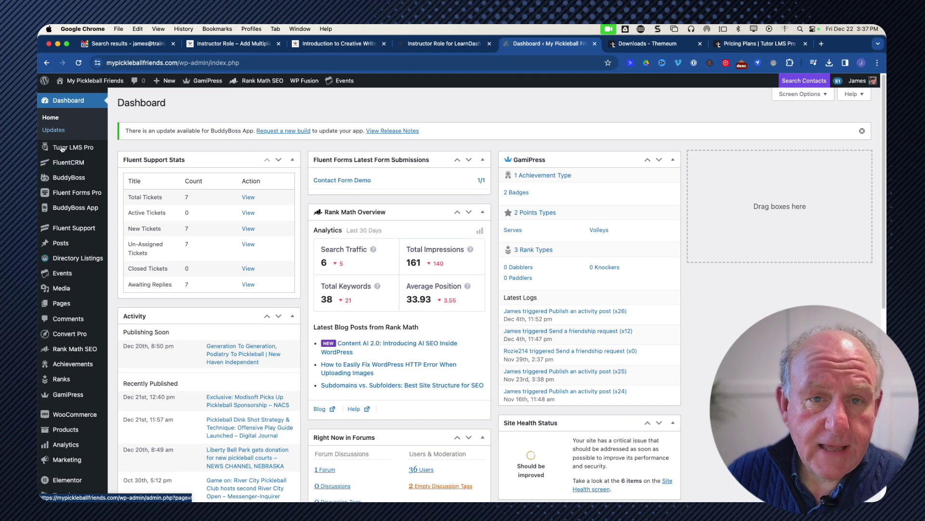
- Open the Tutor LMS Pro add-ons and enable Multi Instructors and Content Drip
mouse_move(61, 152)
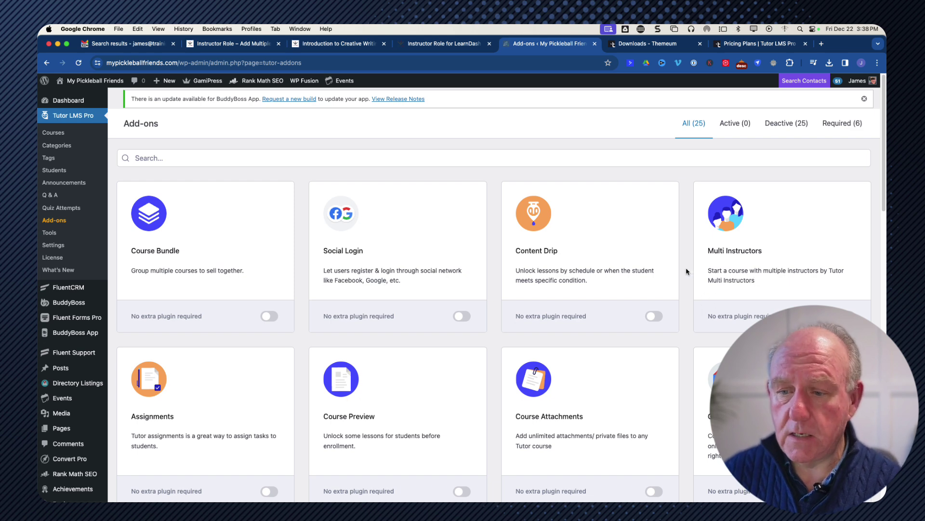
click(846, 316)
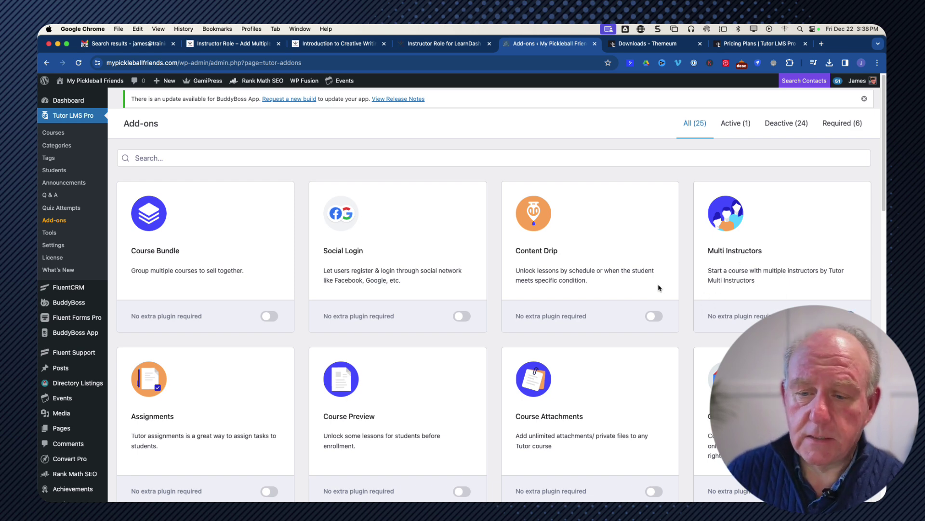
click(656, 316)
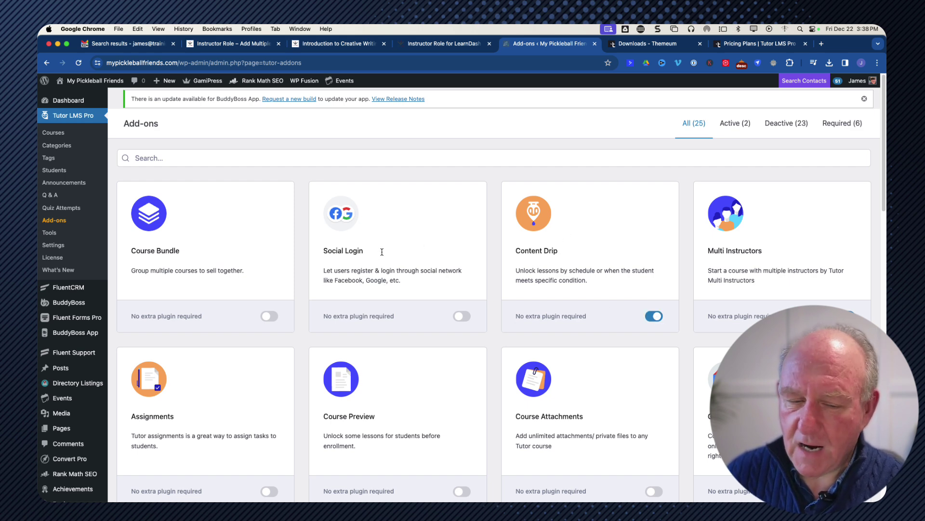
- Enable the Course Attachments and Course Preview add-ons
scroll(374, 260, down, 2)
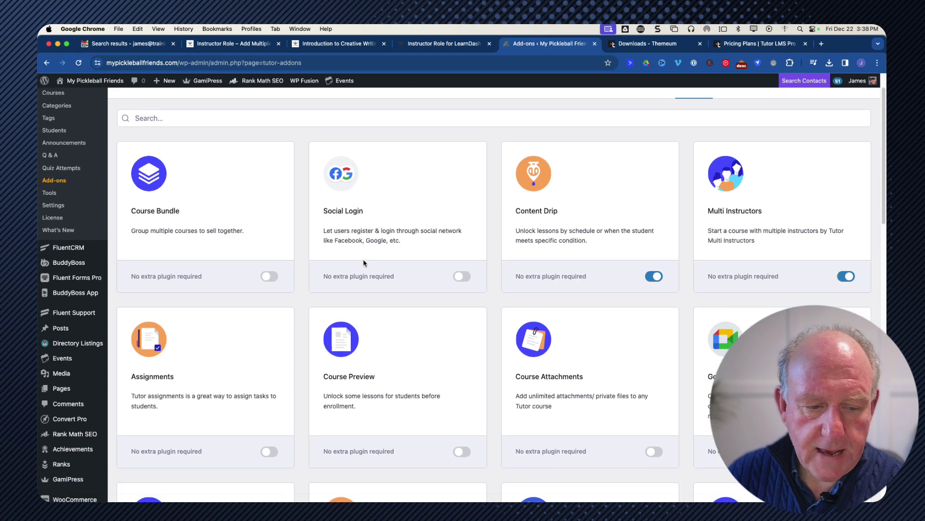
scroll(269, 361, down, 1)
scroll(264, 365, down, 5)
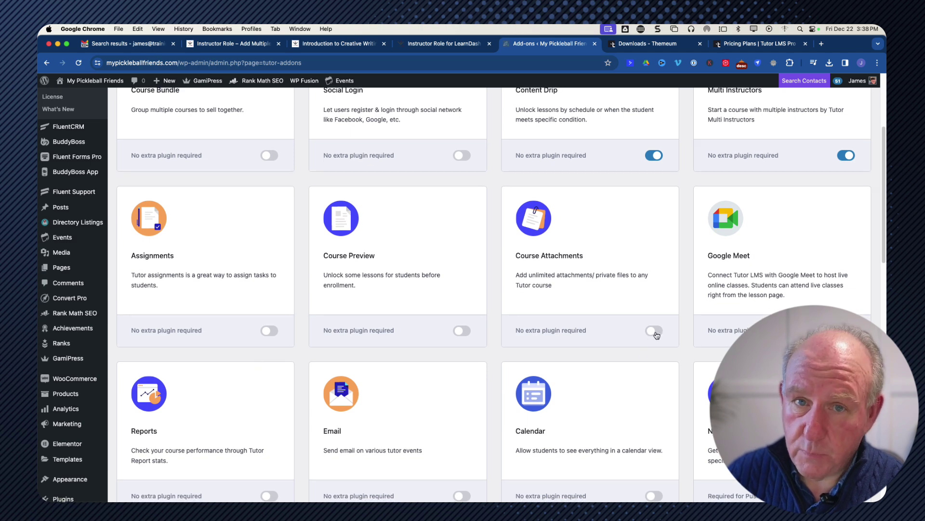
click(655, 331)
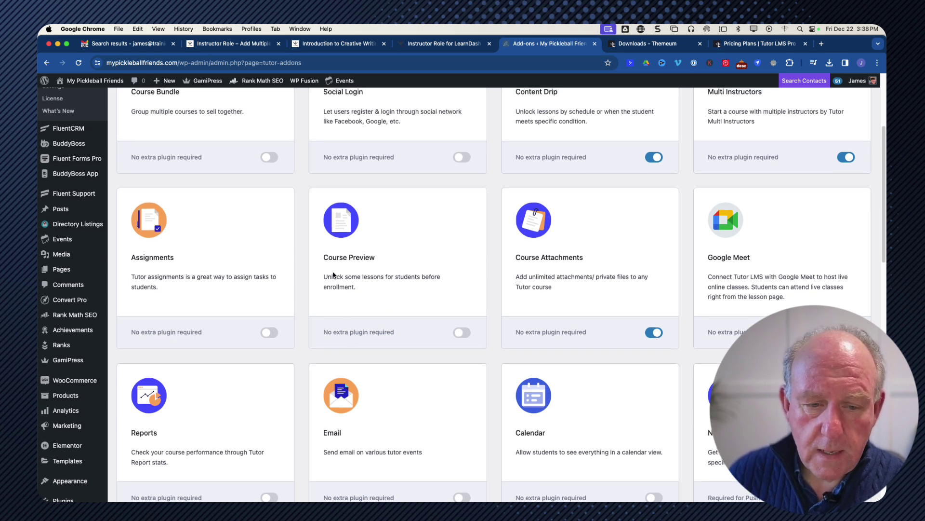
click(461, 334)
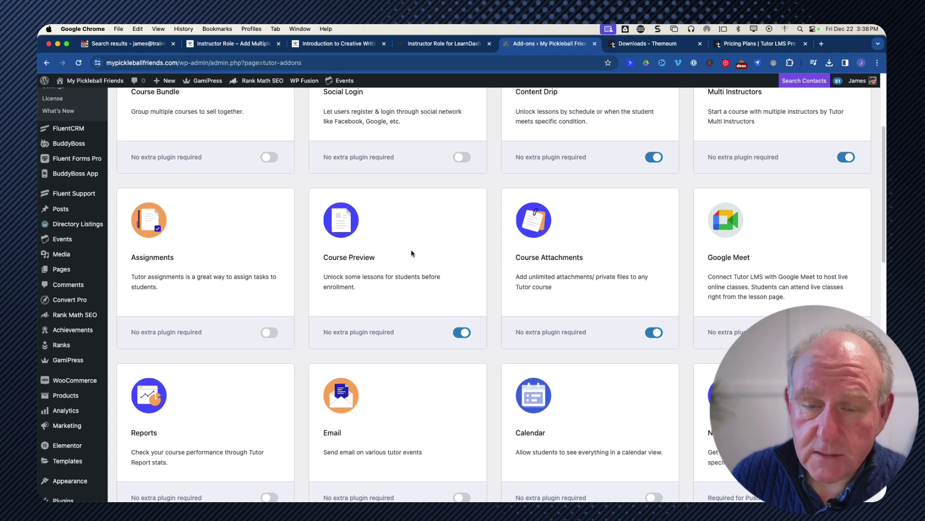
- Review the reporting, email, calendar, classroom and quiz add-ons and enable the Enrollment add-on for manually enrolling students
scroll(617, 289, down, 2)
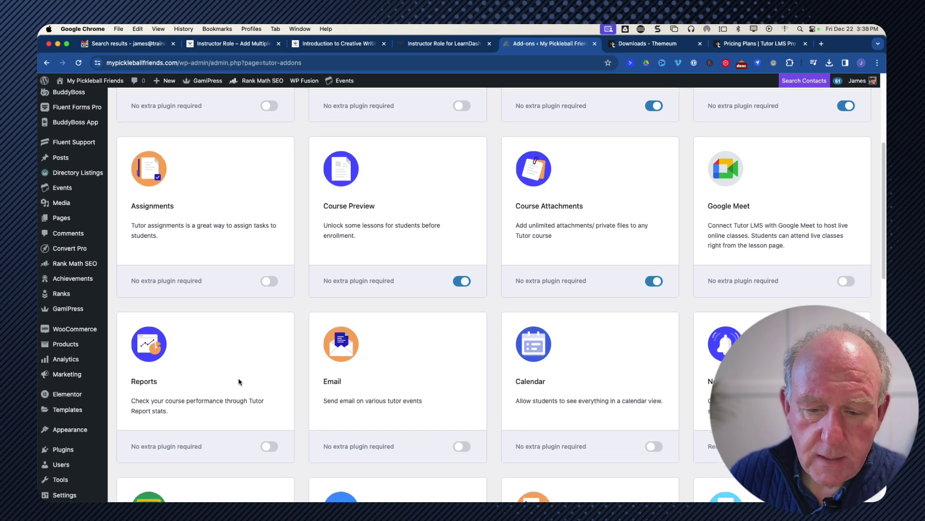
scroll(240, 381, down, 2)
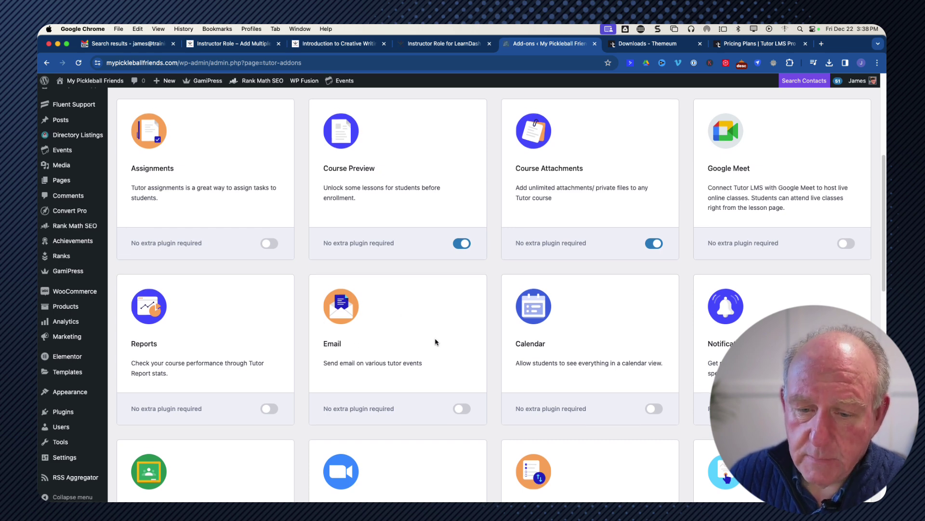
scroll(436, 340, down, 1)
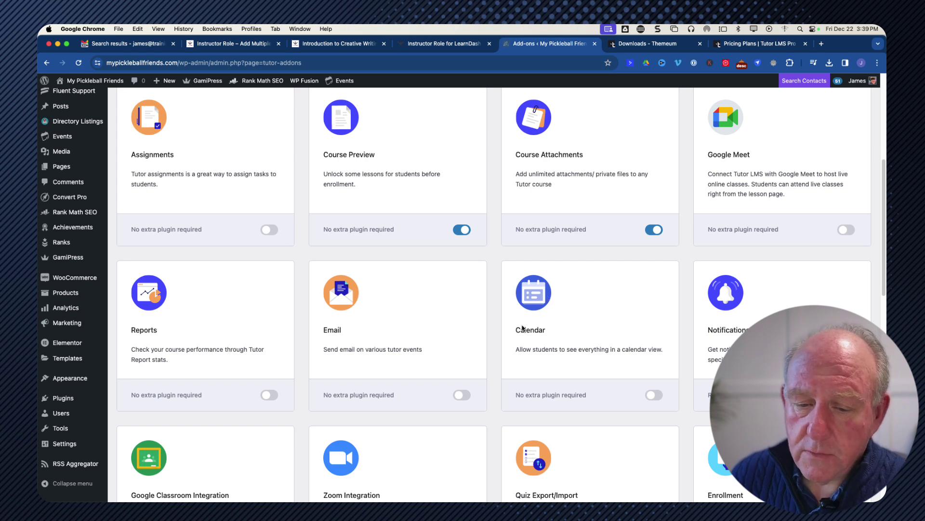
scroll(578, 321, down, 2)
scroll(596, 333, down, 2)
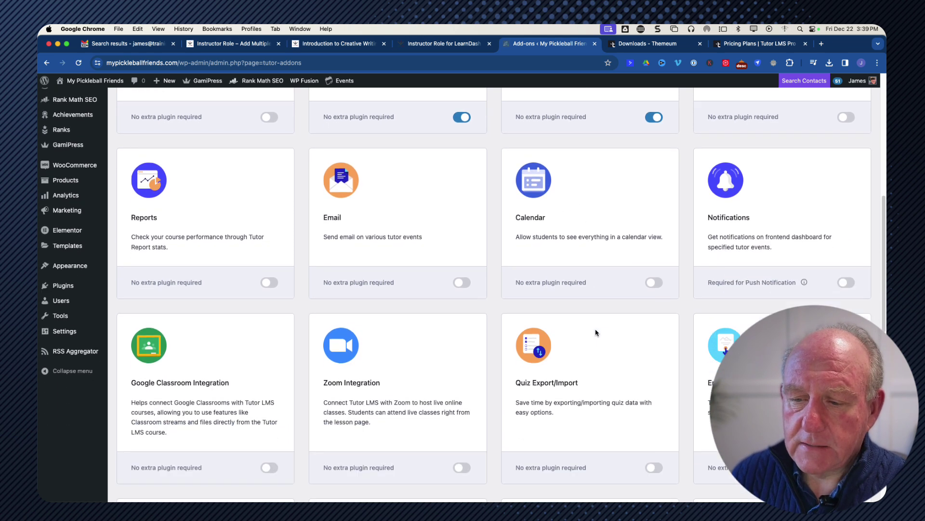
scroll(450, 345, down, 1)
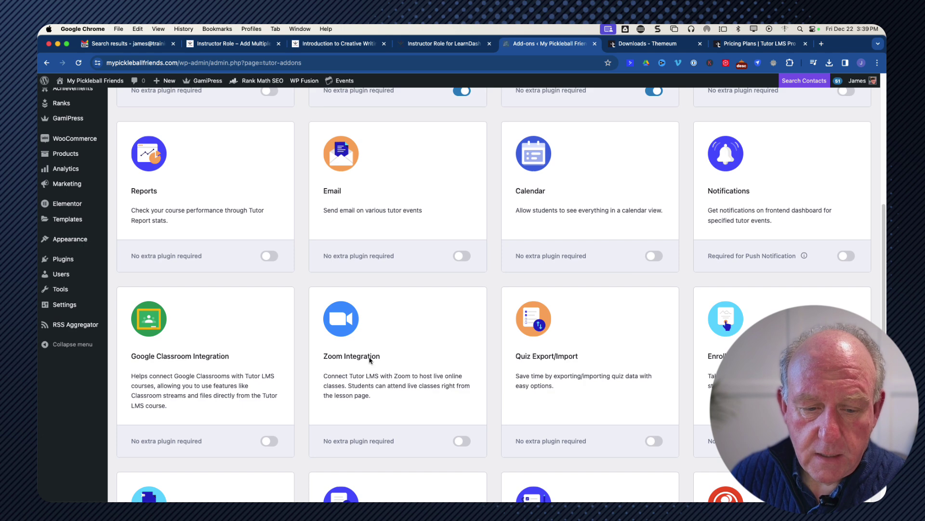
scroll(346, 367, down, 3)
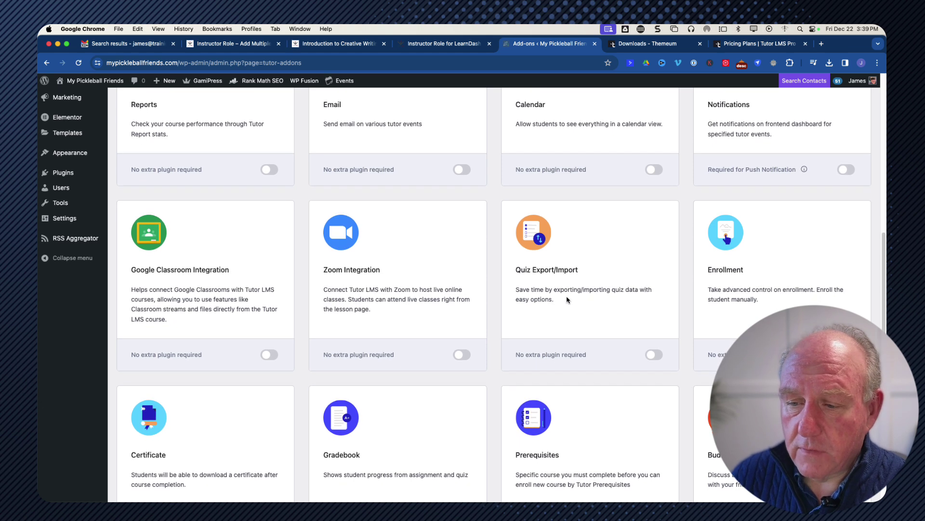
scroll(789, 238, down, 4)
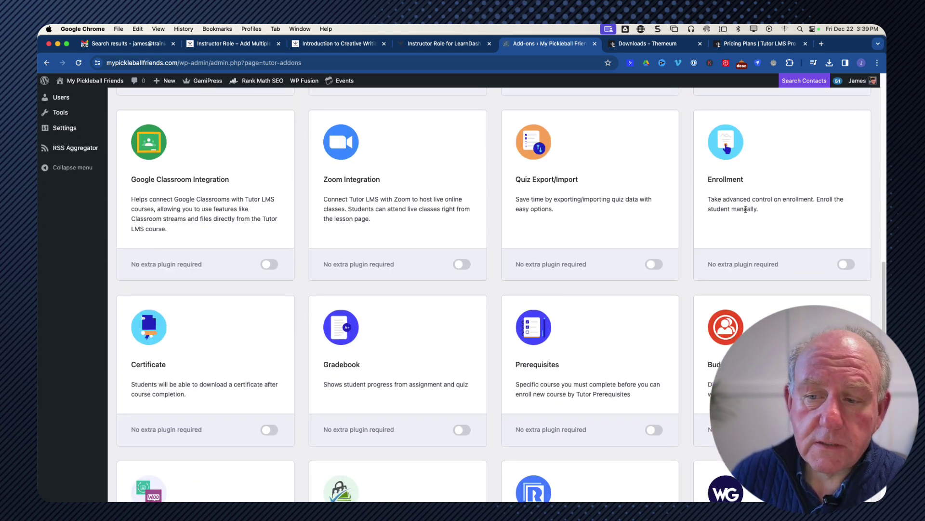
click(850, 267)
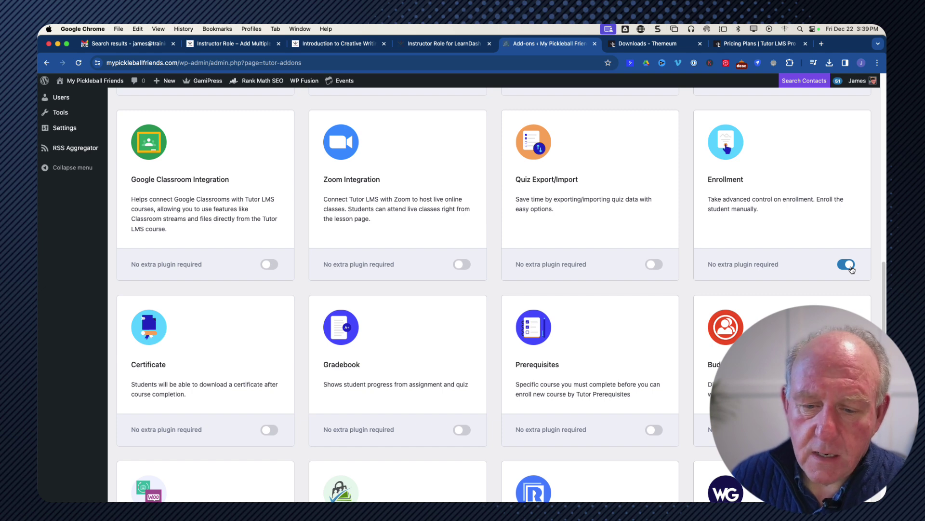
scroll(685, 337, down, 5)
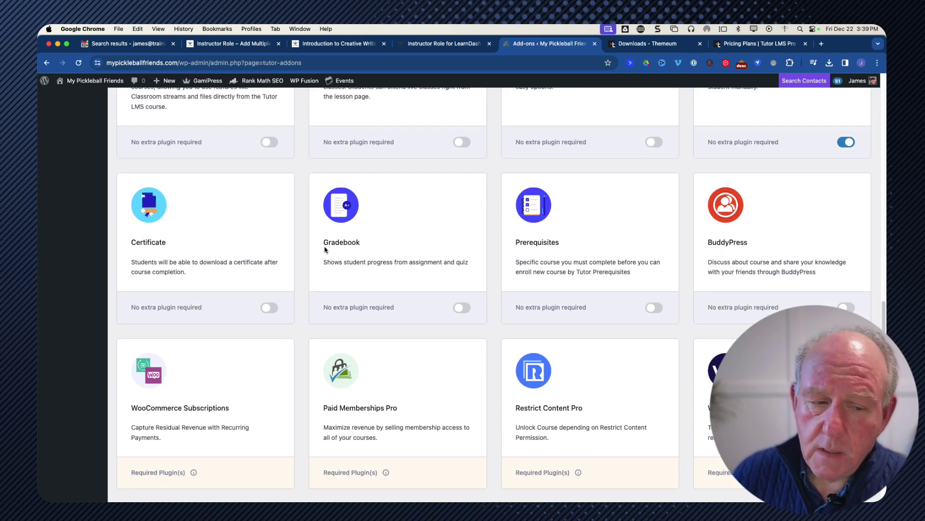
- Enable the Certificate add-on and check the remaining add-ons, including WooCommerce Subscriptions and its plugin requirement
scroll(241, 292, down, 1)
click(271, 298)
scroll(217, 295, down, 1)
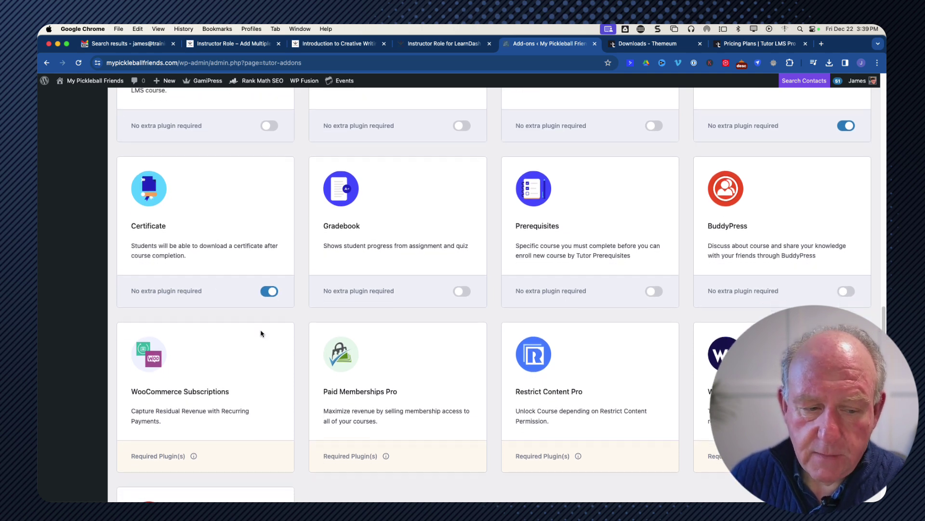
scroll(261, 333, down, 5)
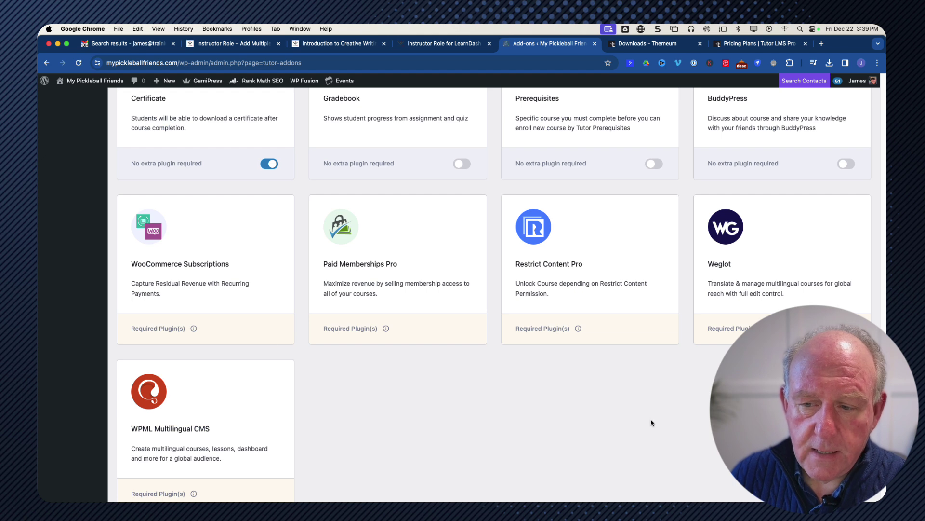
scroll(519, 430, up, 4)
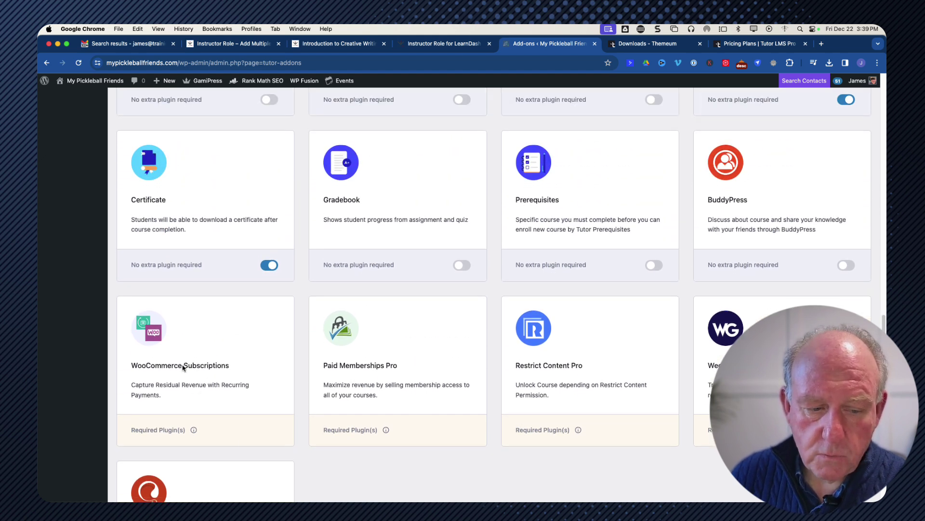
mouse_move(193, 433)
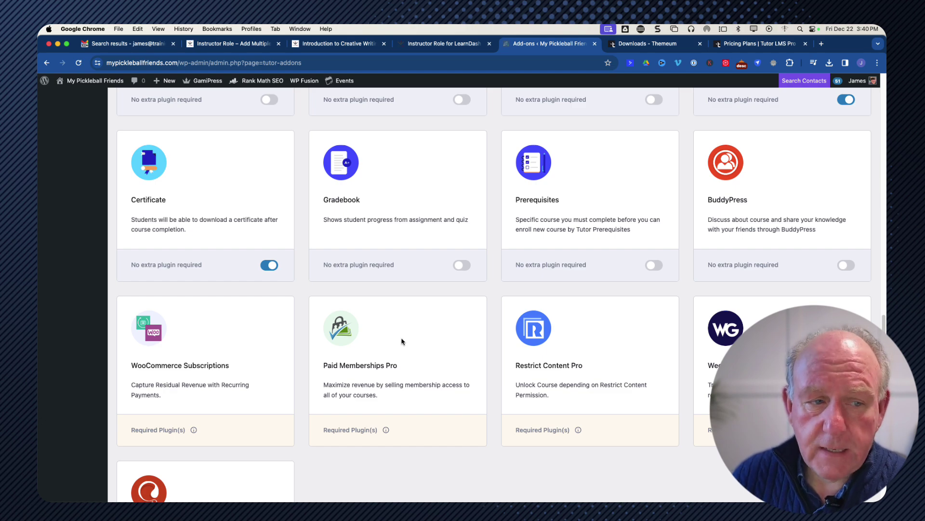
- Open the course "Discover Pickleball: Your Ultimate Beginner's Guide!" for editing from the Tutor LMS course list
scroll(403, 341, up, 10)
scroll(264, 318, up, 10)
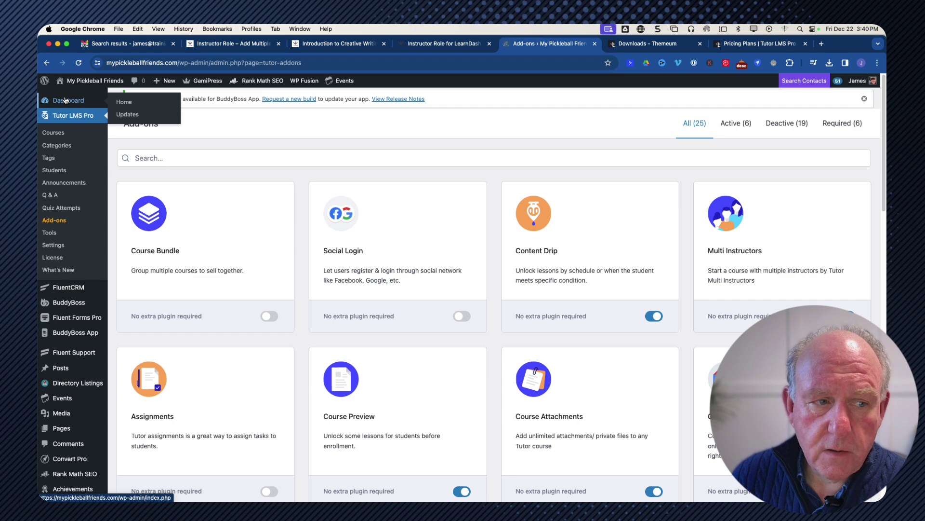
click(60, 133)
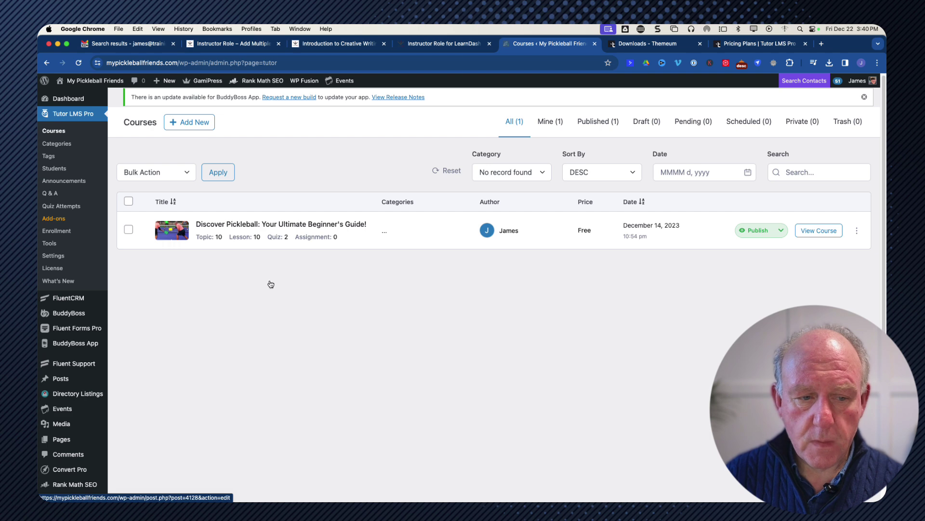
click(275, 224)
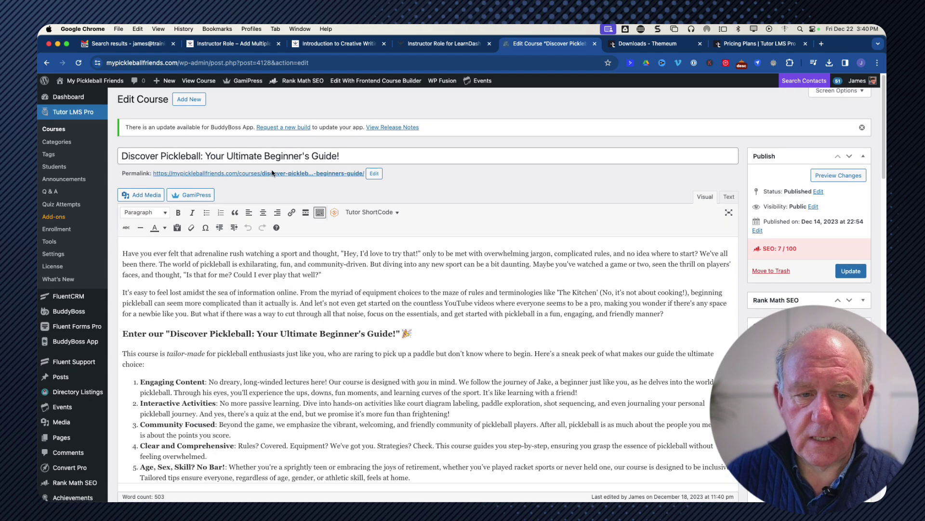
- Review the course description and Course Builder topics, and expand the Course Settings section to examine its general options
scroll(570, 286, down, 5)
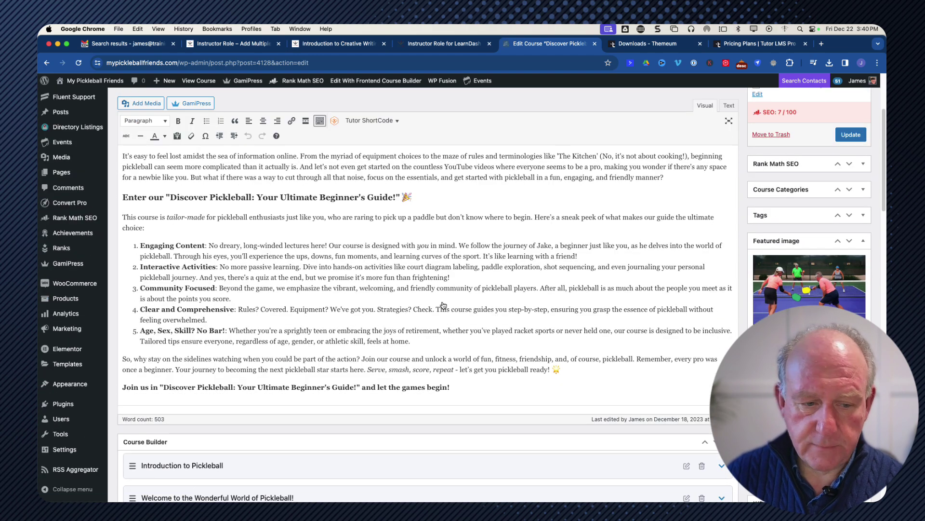
scroll(362, 326, down, 5)
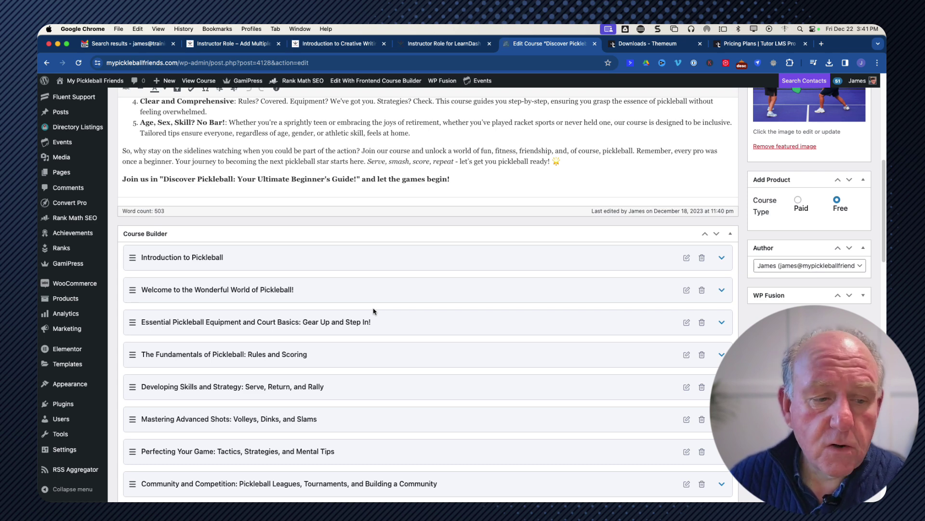
scroll(353, 371, down, 5)
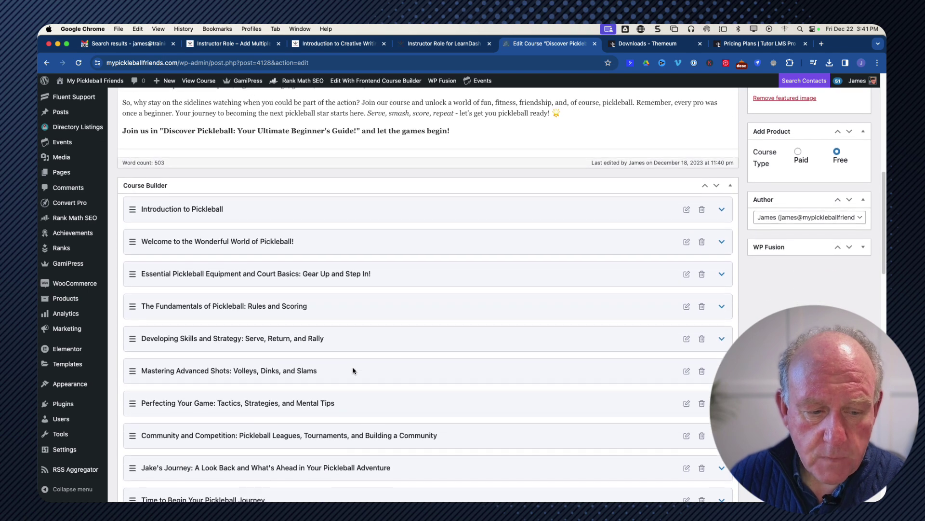
scroll(353, 370, down, 5)
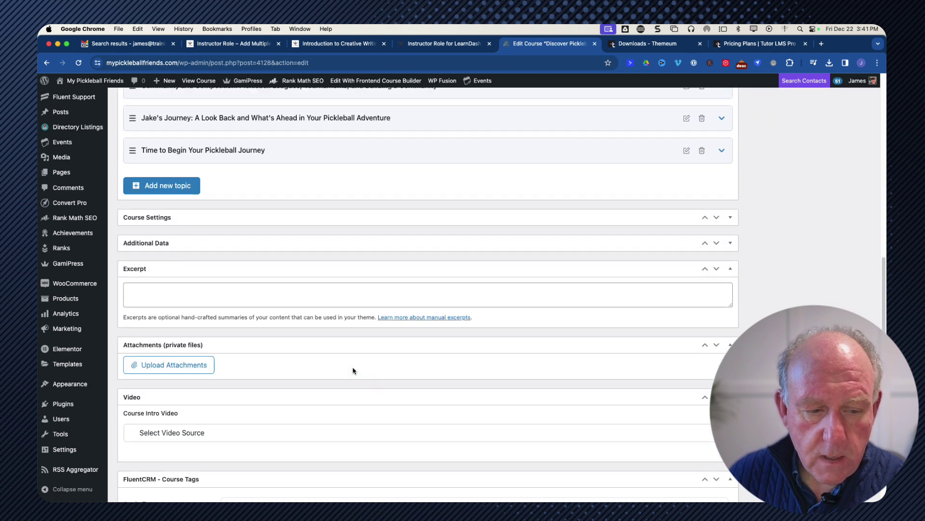
click(178, 221)
scroll(198, 326, down, 2)
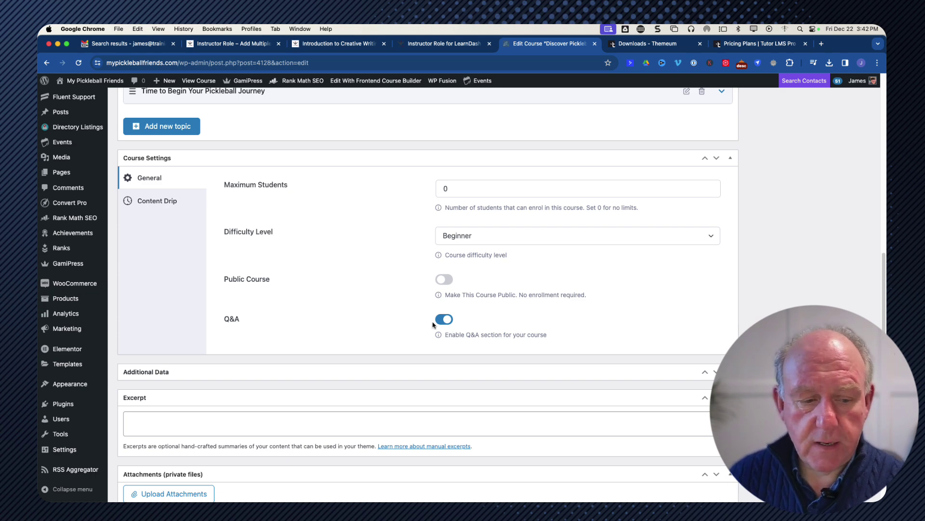
- Examine the course's attachments, intro video, FluentCRM tags, WP Fusion settings and certificate templates
scroll(433, 325, down, 10)
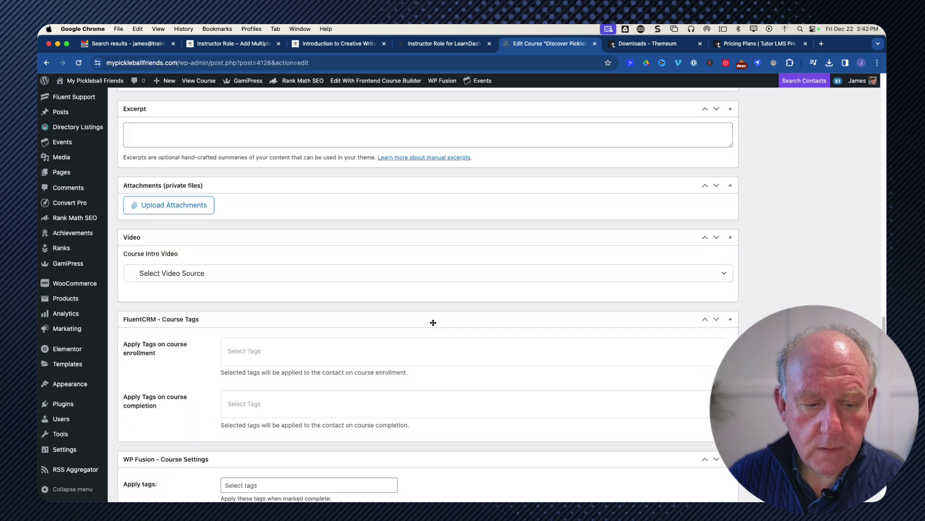
scroll(465, 324, down, 10)
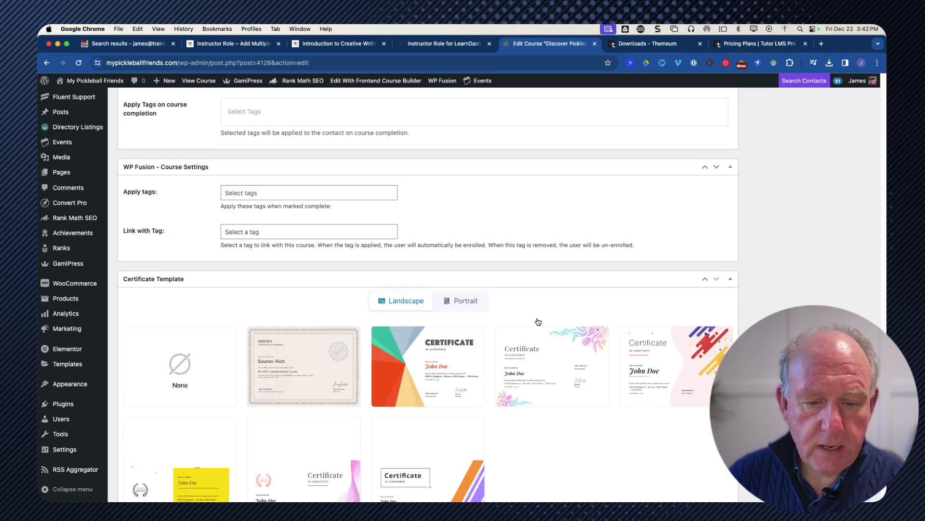
scroll(289, 362, down, 4)
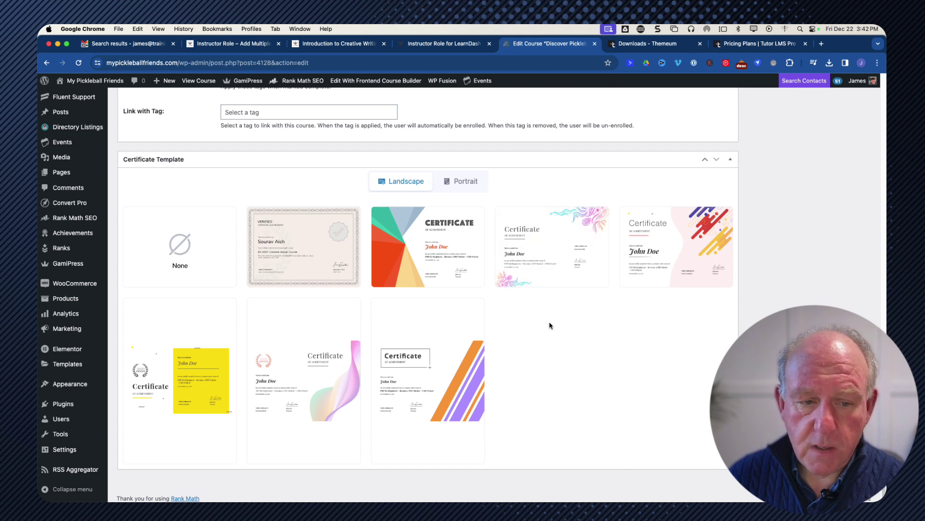
scroll(613, 337, up, 1)
mouse_move(196, 263)
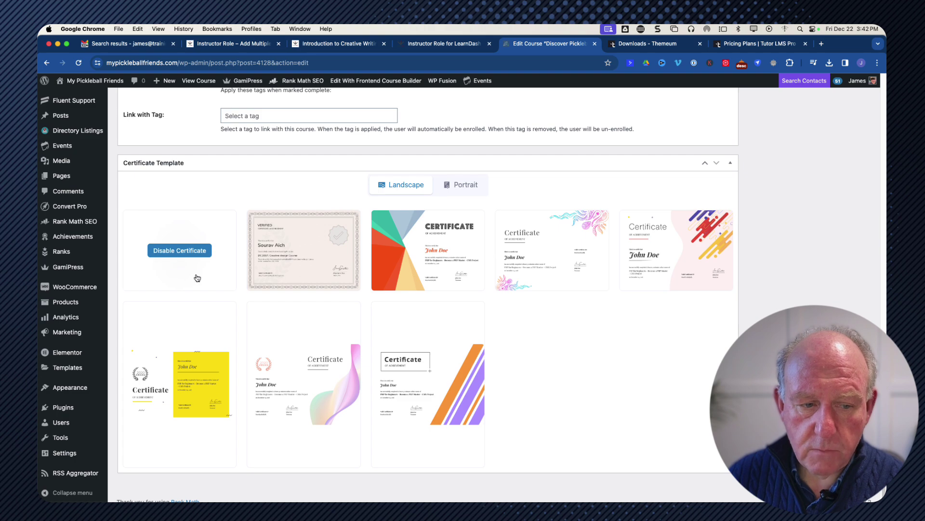
scroll(620, 345, up, 15)
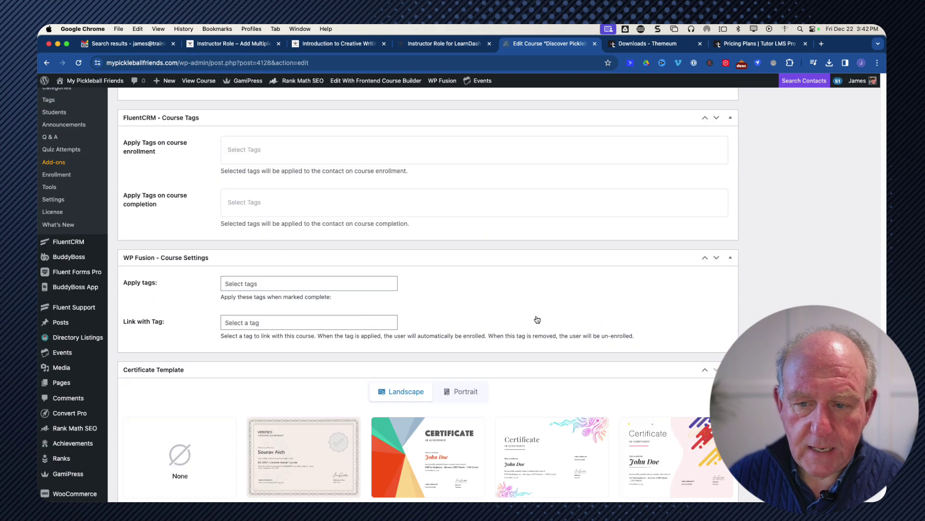
scroll(355, 341, up, 10)
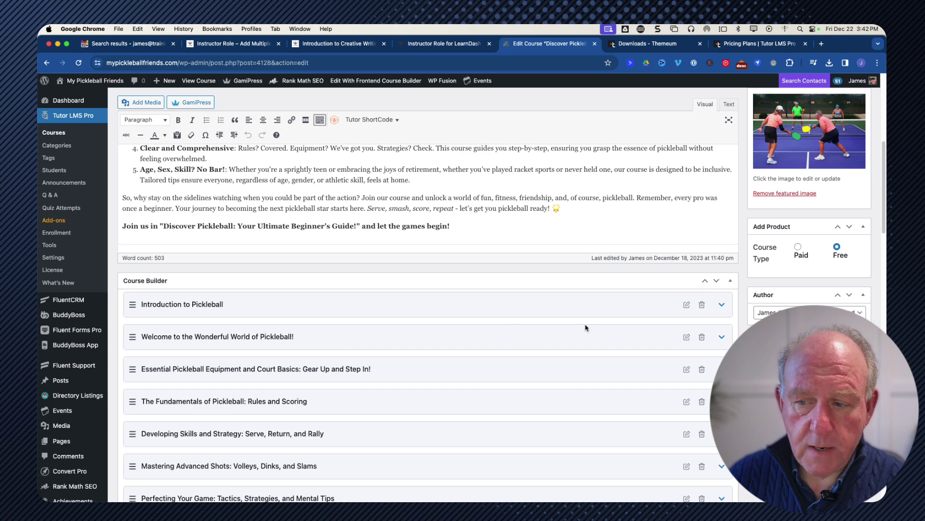
- Try the Paid course type with its product selection, and set the course type back to Free
click(798, 248)
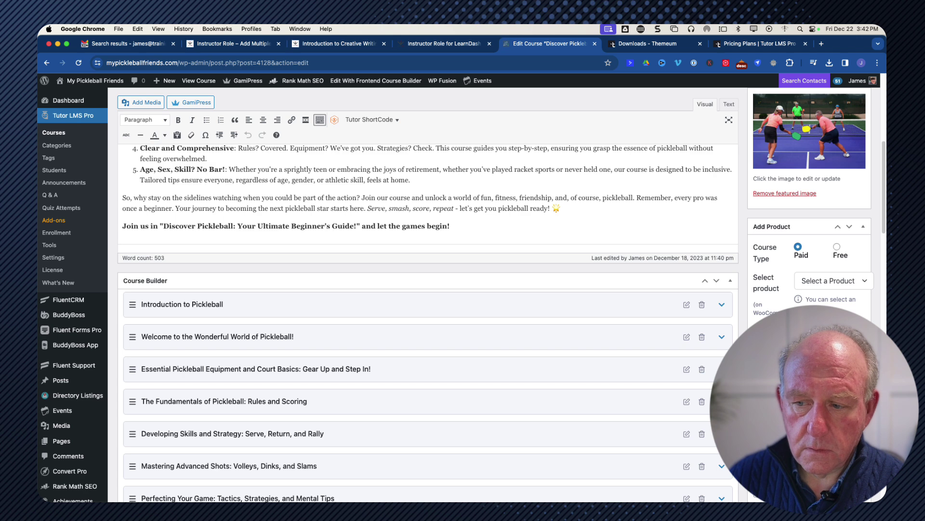
click(812, 284)
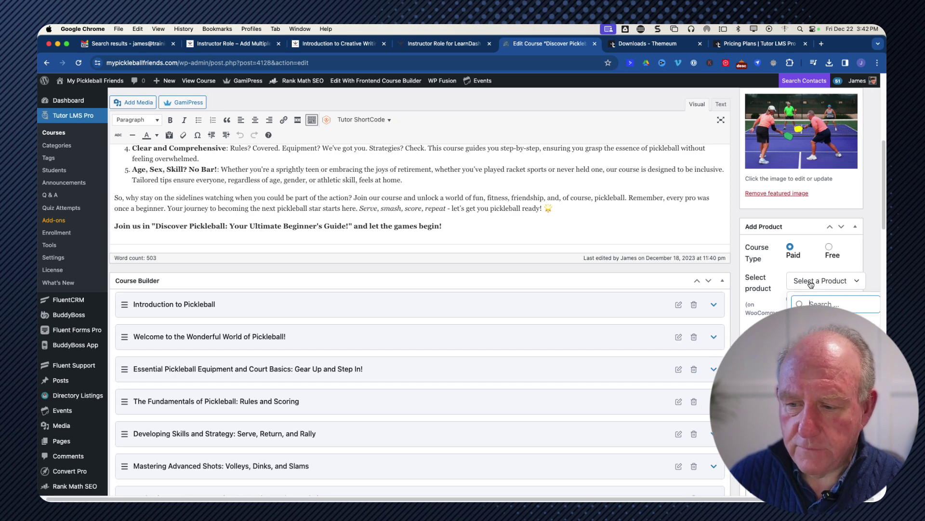
click(832, 251)
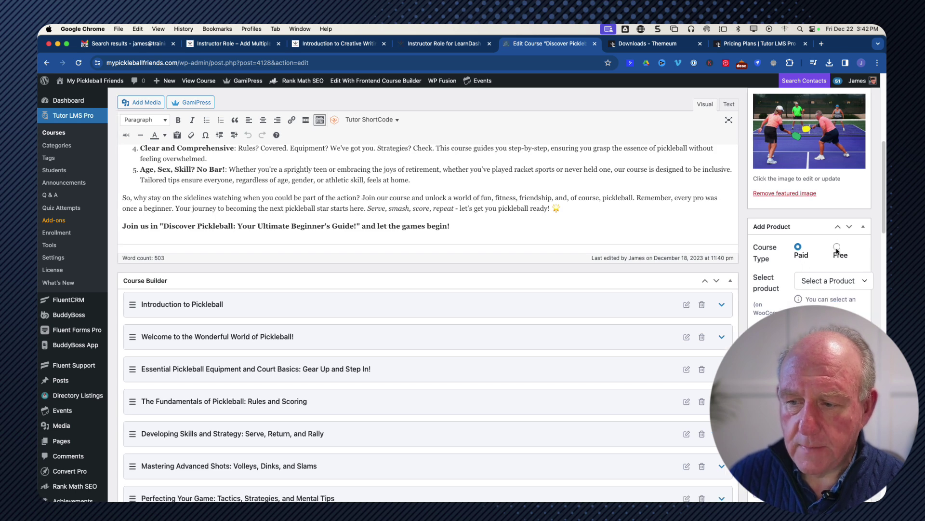
click(837, 249)
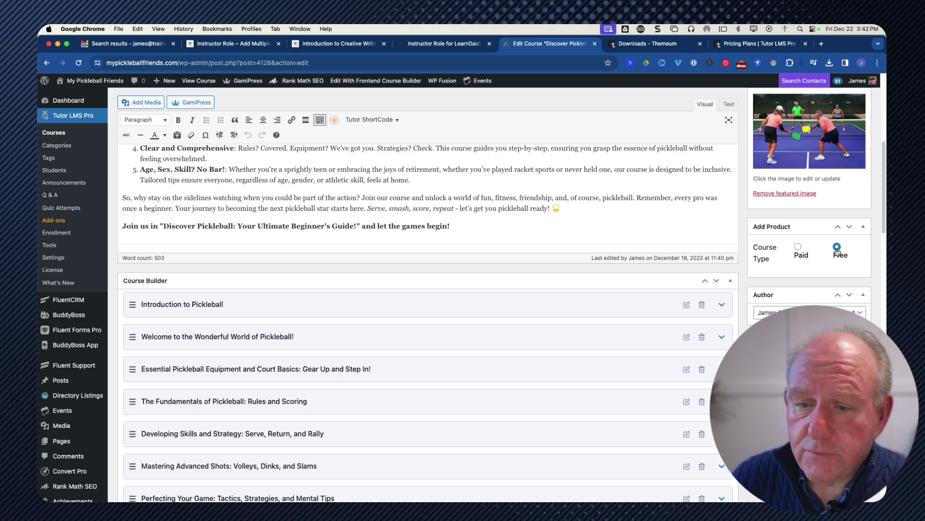
- Return to the general Course Settings below the Course Builder topics to examine their options
scroll(393, 318, up, 4)
scroll(414, 356, down, 8)
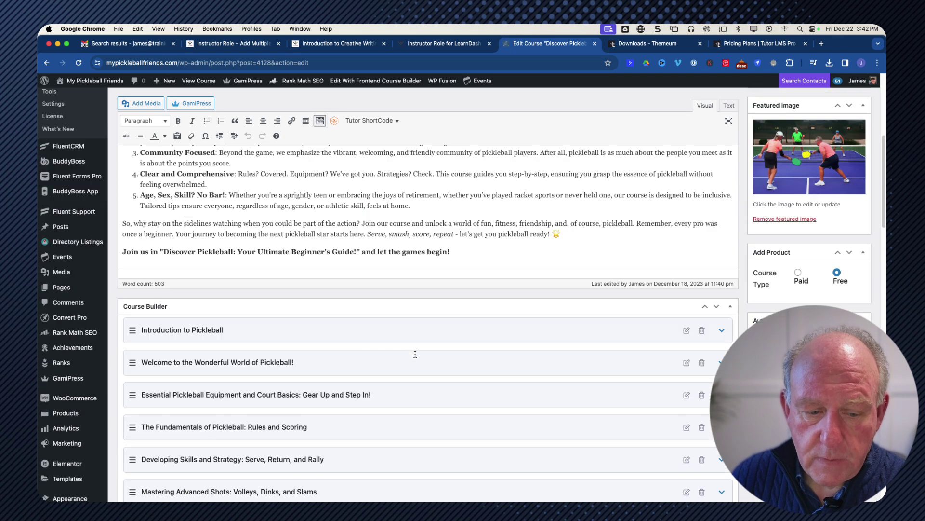
scroll(415, 356, down, 5)
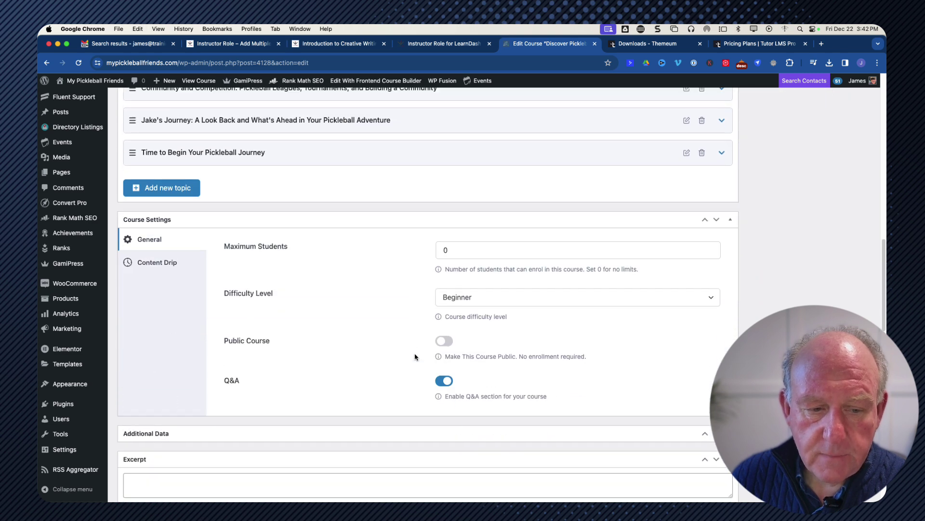